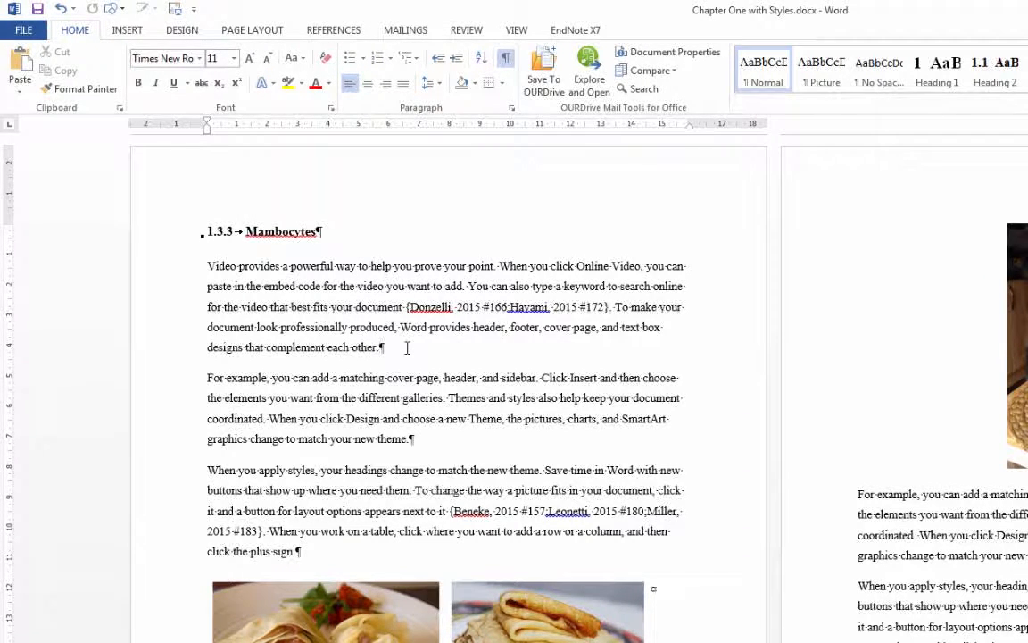
Insert a table of three columns and three rows in a new paragraph after the first paragraph under the Mambocytes heading.
{"action": "key", "text": "Return"}
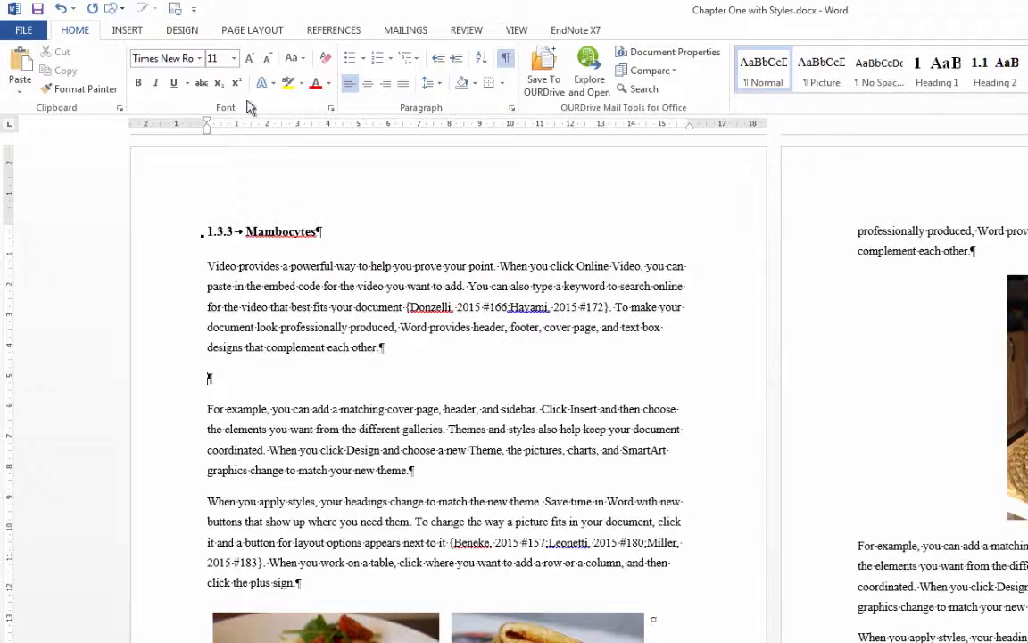
{"action": "left_click", "coordinate": [128, 31]}
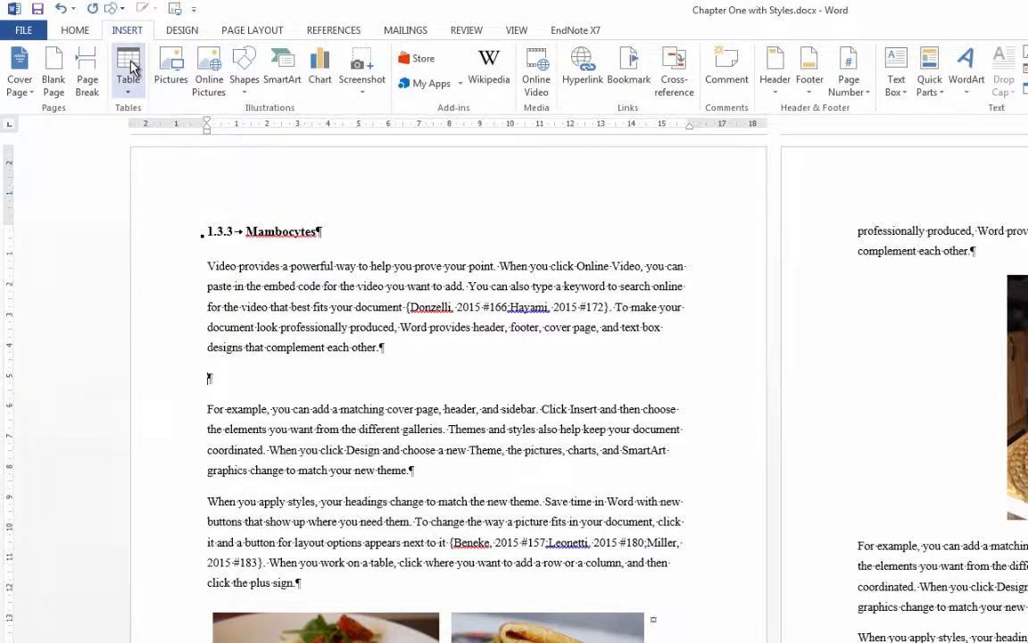
{"action": "left_click", "coordinate": [130, 65]}
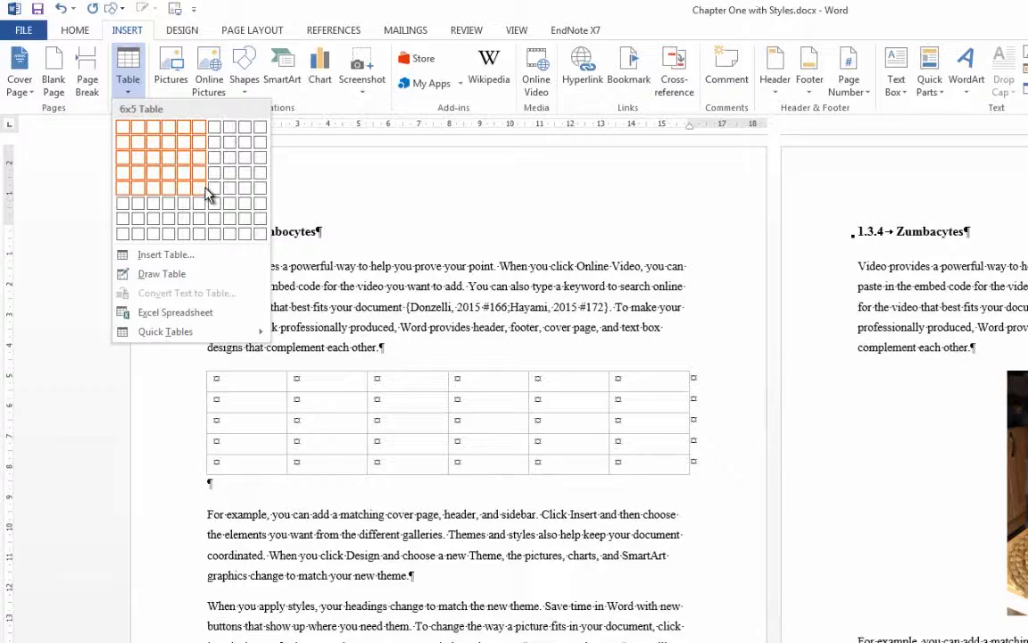
{"action": "left_click", "coordinate": [153, 161]}
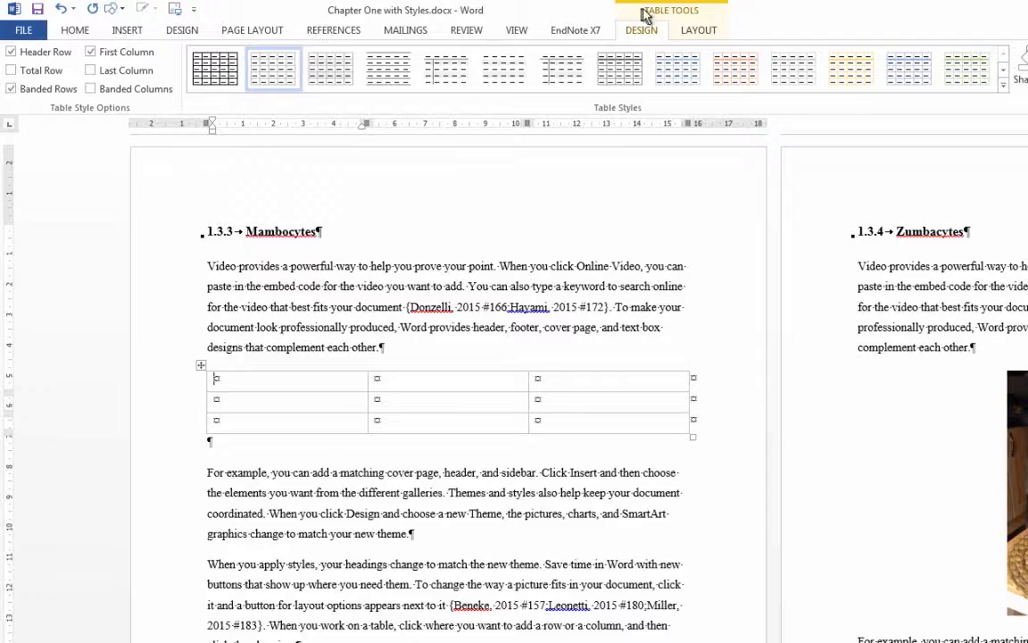
Enter City, Name and Fruit headings, rows for London with Apple and Paris with Mango, and an added Tokyo row with Pear, each including a first name.
{"action": "left_click", "coordinate": [694, 32]}
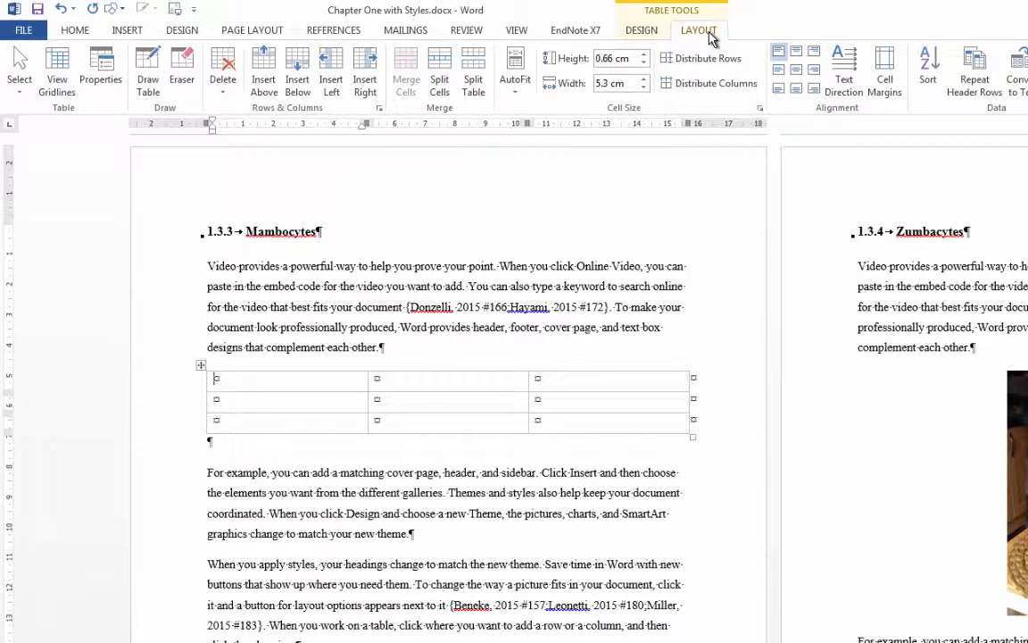
{"action": "type", "text": "City"}
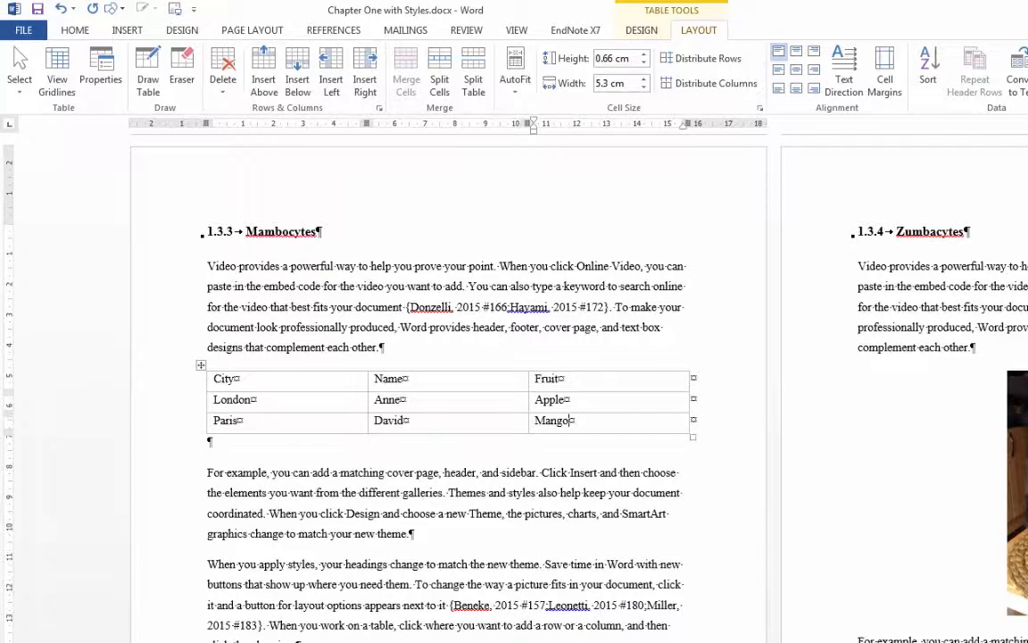
{"action": "key", "text": "Tab"}
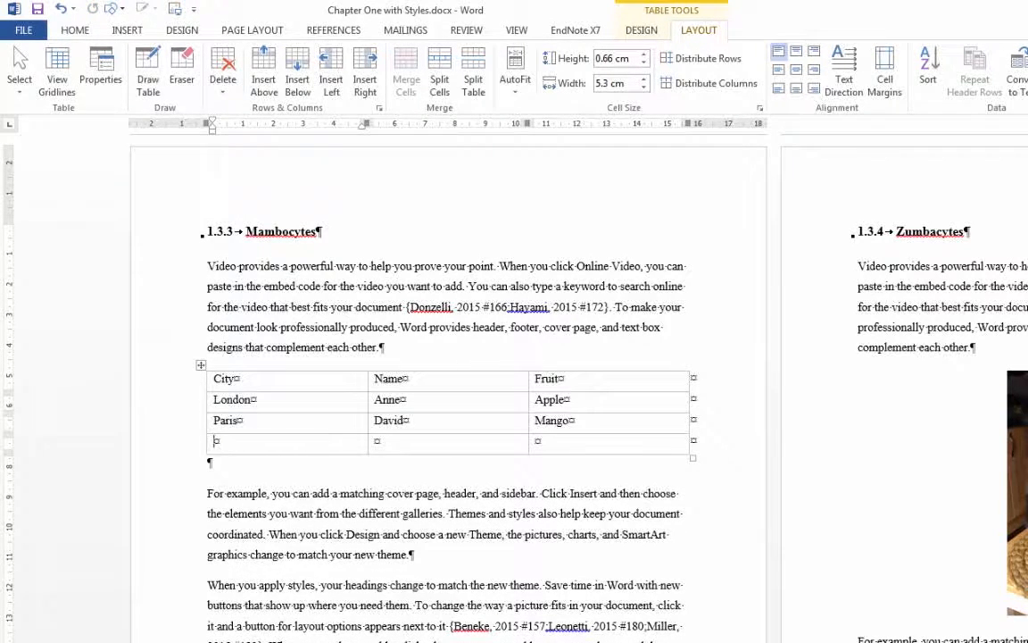
{"action": "type", "text": "Tokyo"}
{"action": "key", "text": "Tab"}
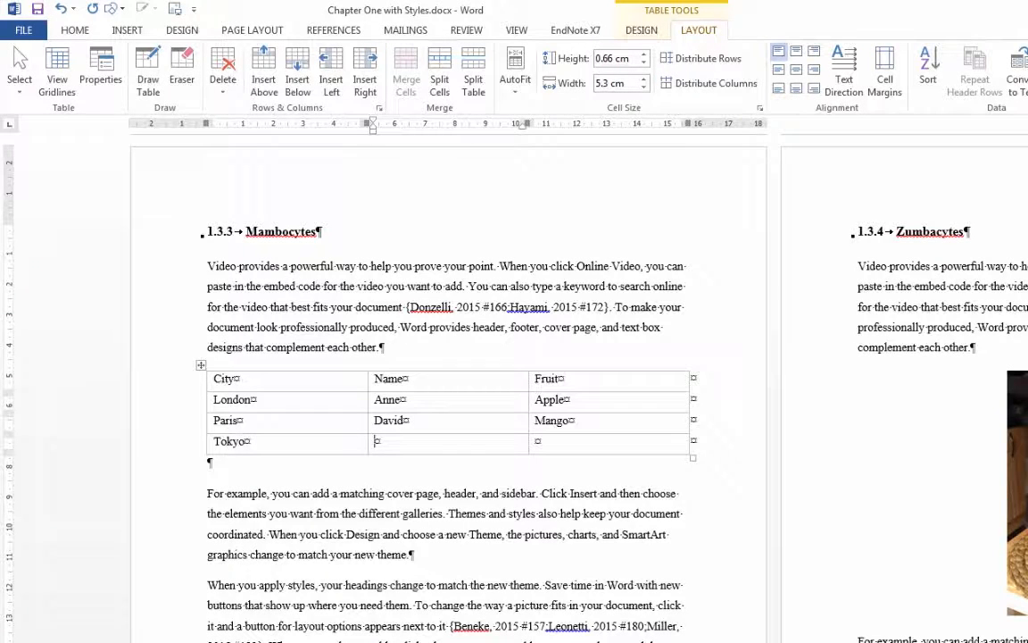
{"action": "type", "text": "Lea"}
{"action": "key", "text": "Tab"}
{"action": "type", "text": "Pear"}
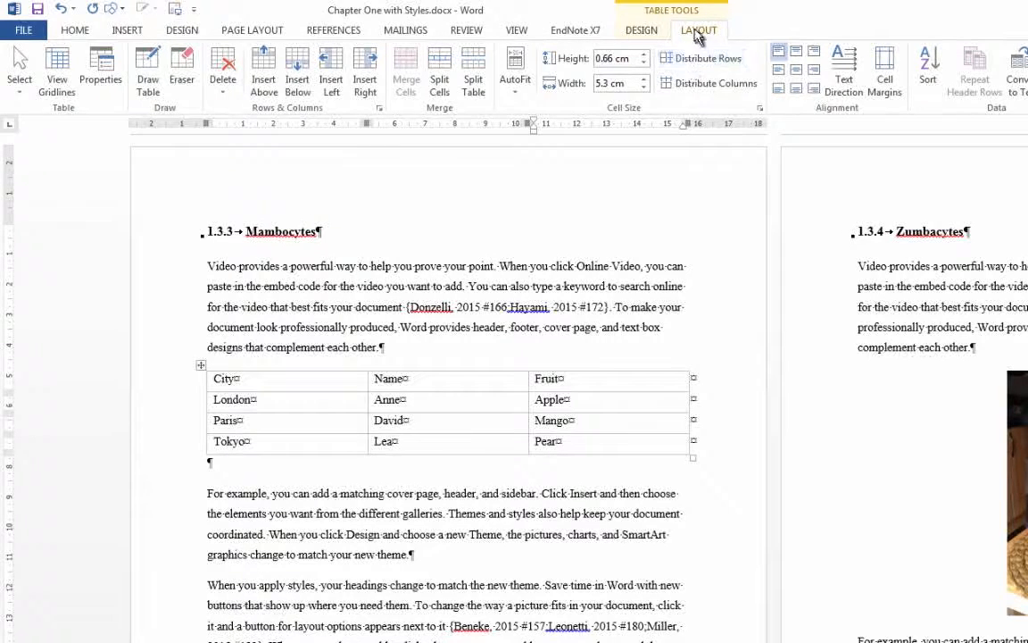
Insert a blank row above and below the London row, plus a blank column between City and Name.
{"action": "left_click", "coordinate": [432, 403]}
{"action": "left_click", "coordinate": [264, 74]}
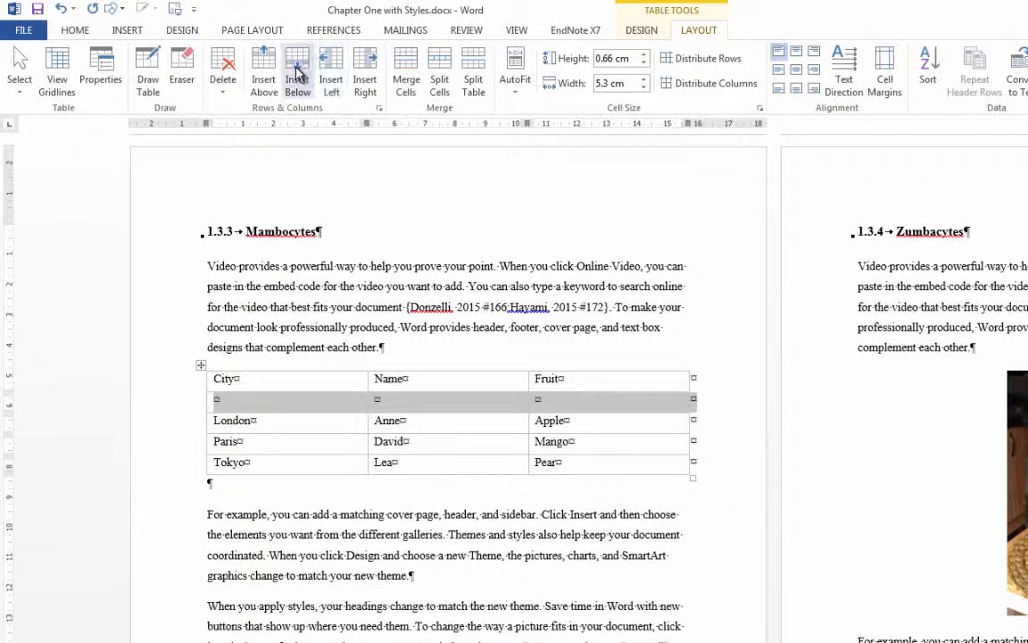
{"action": "left_click", "coordinate": [282, 421]}
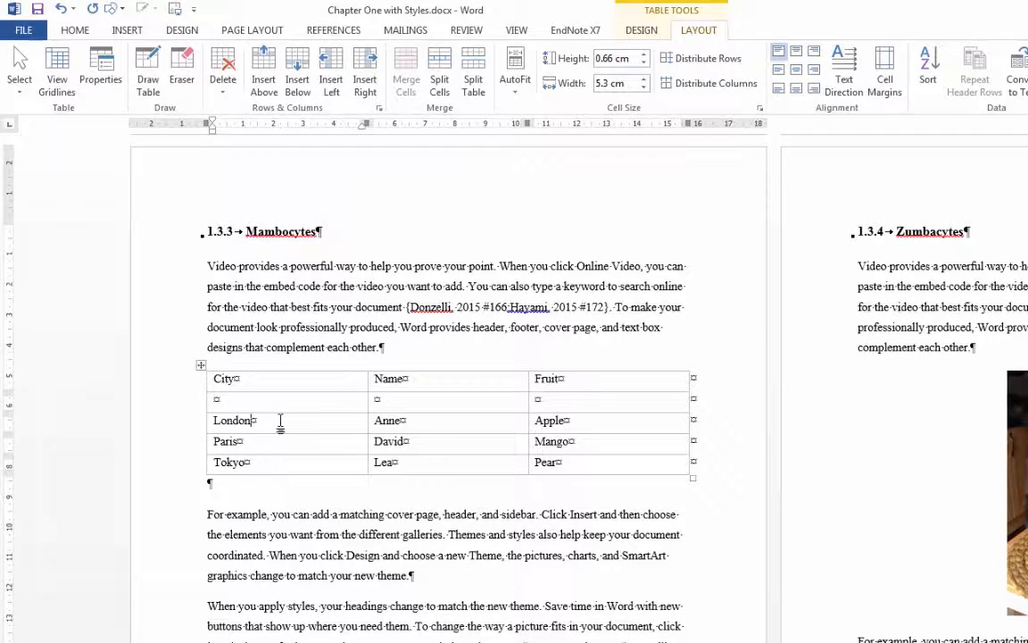
{"action": "left_click", "coordinate": [200, 436]}
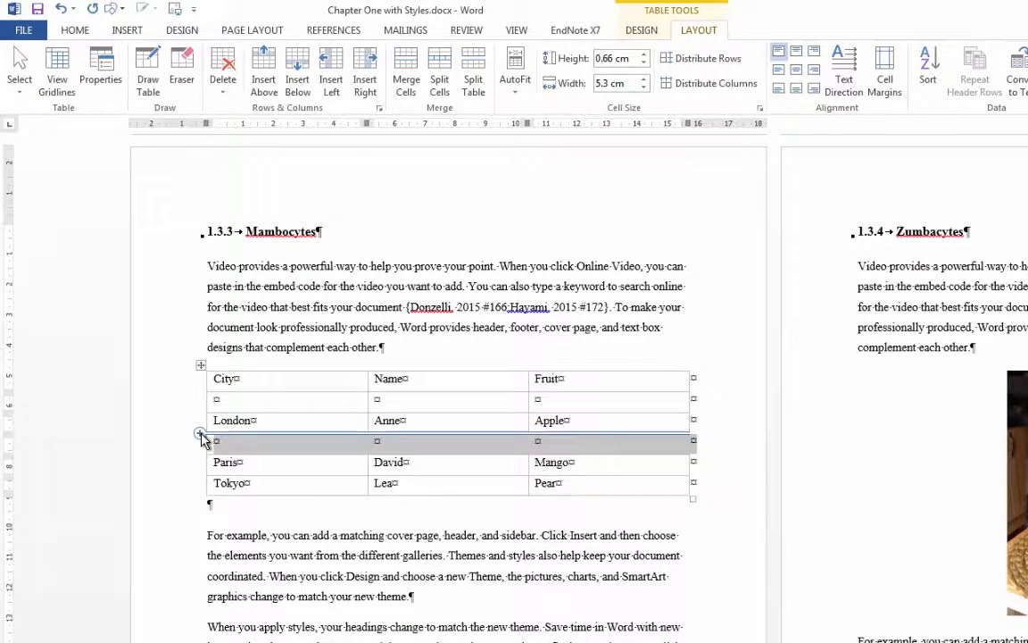
{"action": "left_click", "coordinate": [409, 376]}
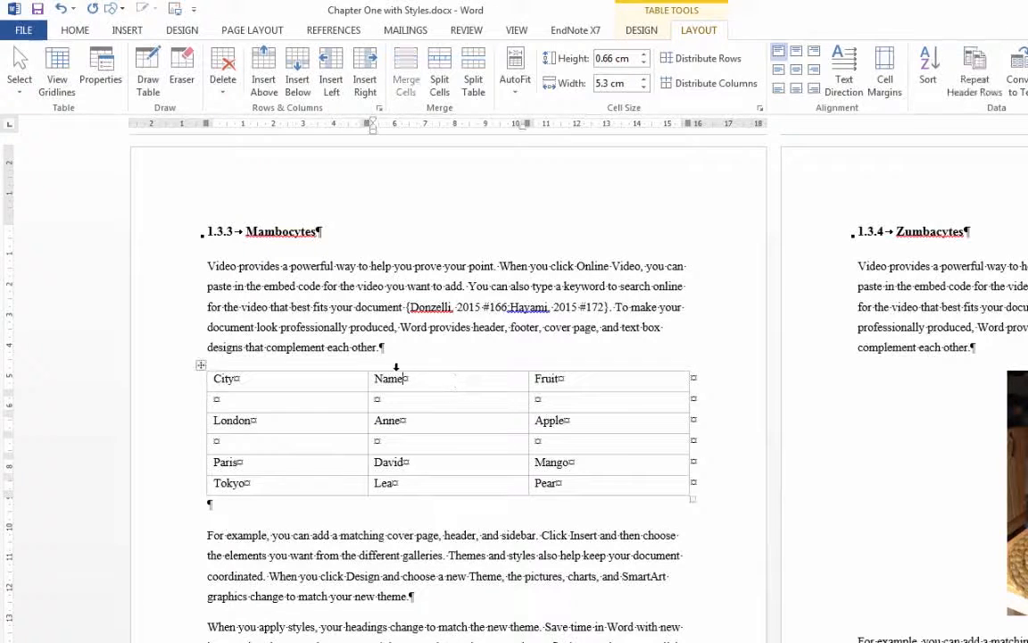
{"action": "left_click", "coordinate": [368, 366]}
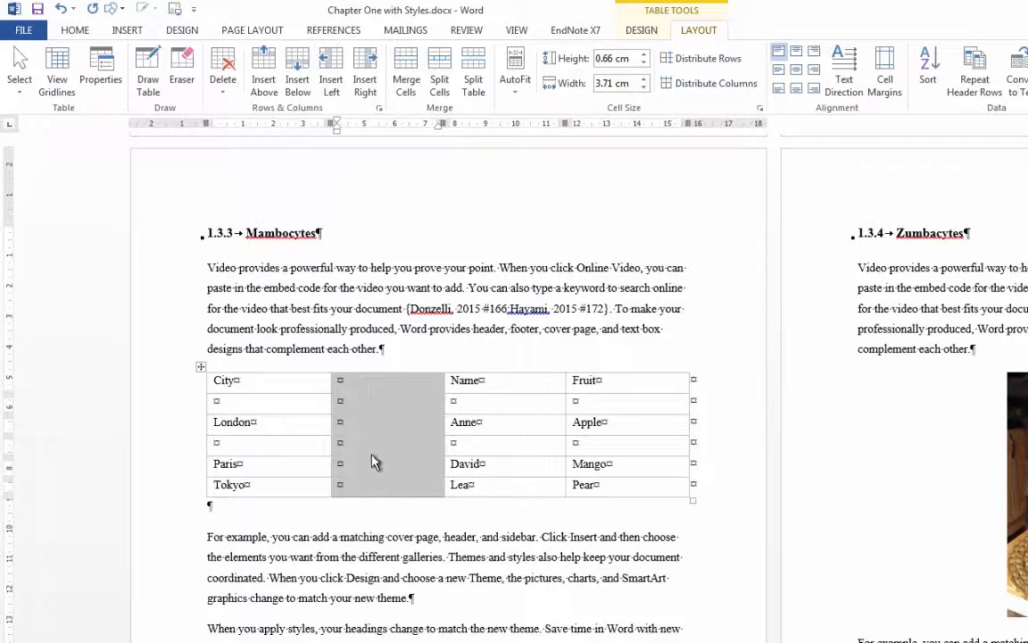
Insert six blank rows above the heading row and four blank columns before the City column.
{"action": "left_click", "coordinate": [264, 82]}
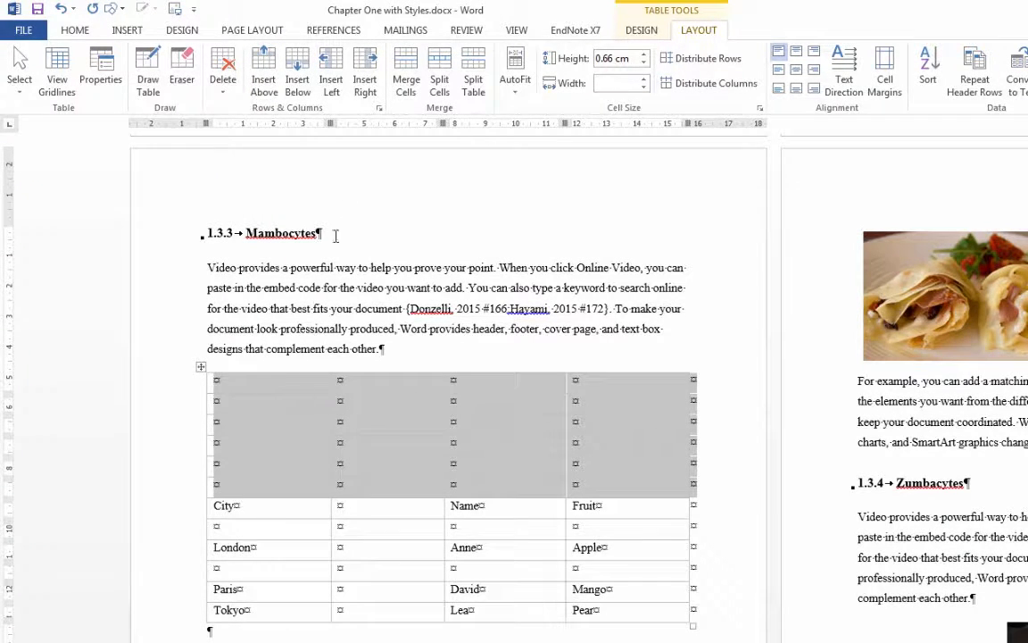
{"action": "left_click", "coordinate": [330, 69]}
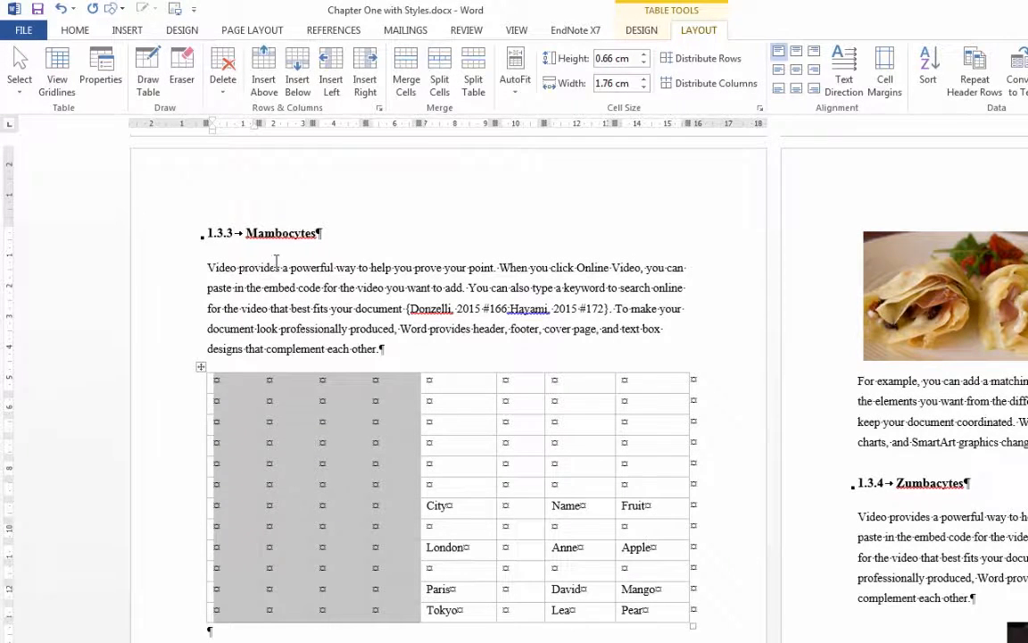
Delete the four blank columns before City and the six blank rows above the headings.
{"action": "left_click", "coordinate": [219, 81]}
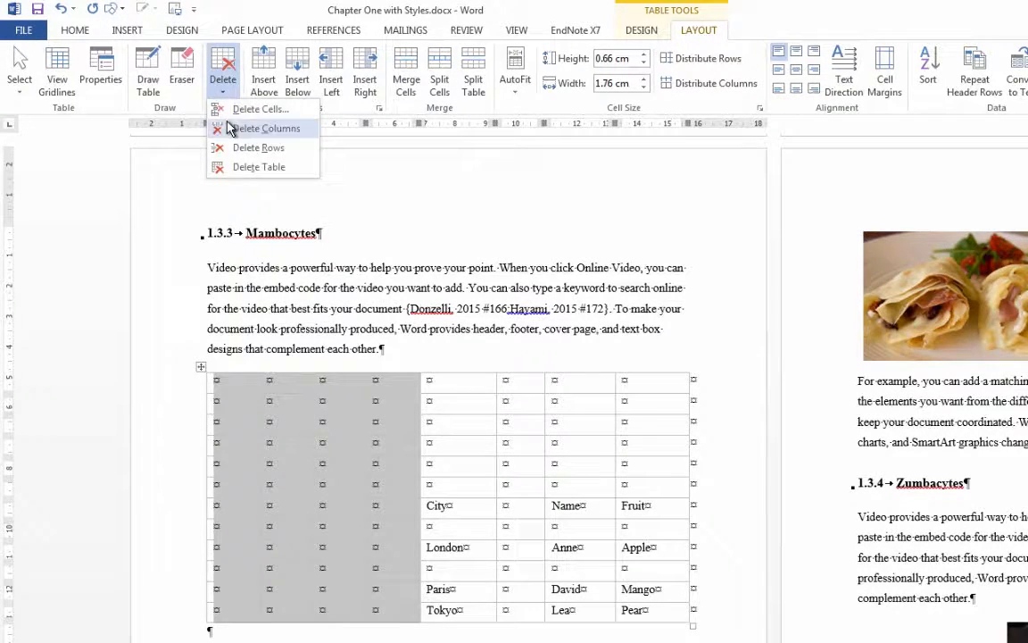
{"action": "left_click", "coordinate": [229, 128]}
{"action": "left_click_drag", "start_coordinate": [179, 382], "coordinate": [178, 482]}
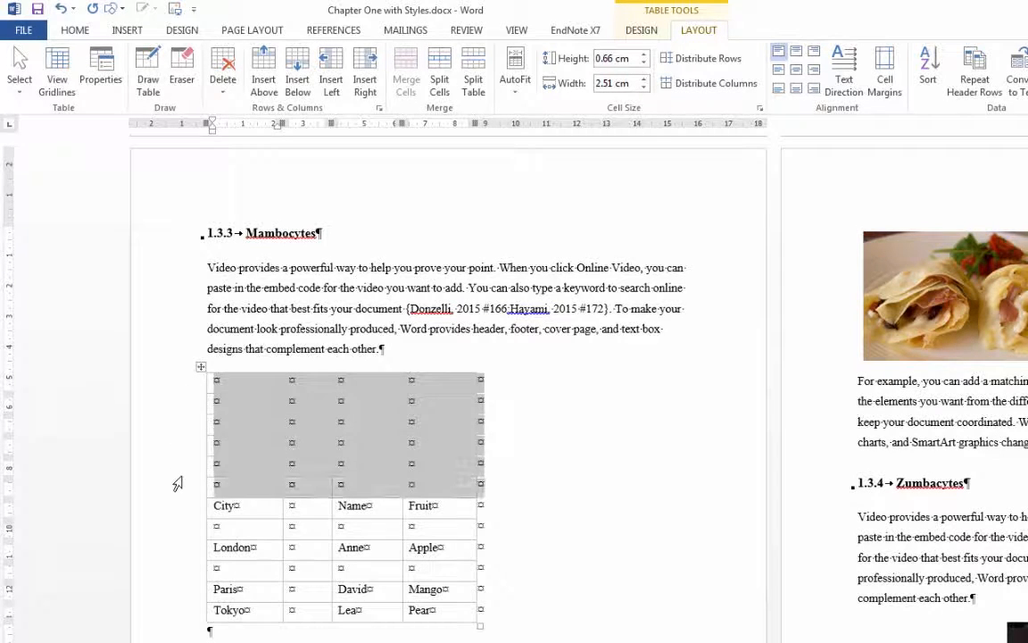
{"action": "left_click", "coordinate": [223, 79]}
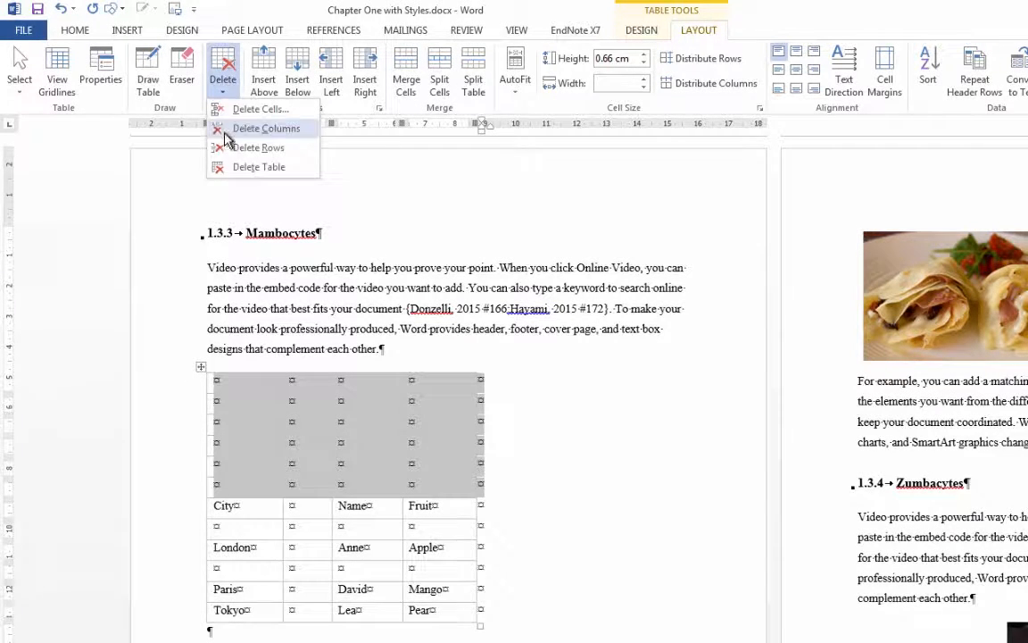
{"action": "left_click", "coordinate": [224, 148]}
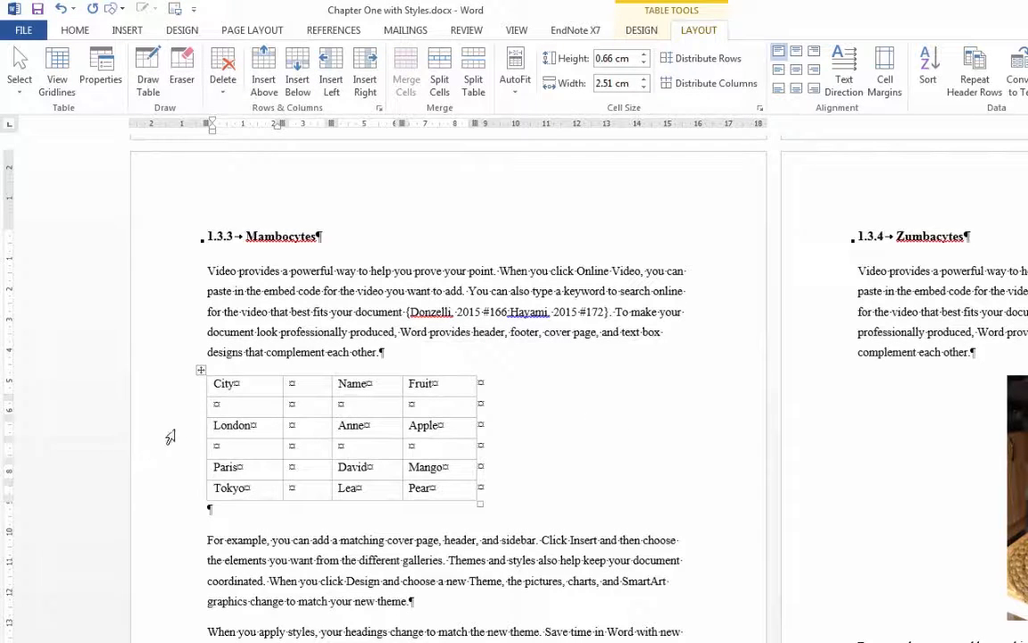
Enter filler text in the first cell of the blank row below the headings and clear that row's contents.
{"action": "left_click", "coordinate": [230, 404]}
{"action": "type", "text": "jghgjggjh"}
{"action": "left_click", "coordinate": [166, 406]}
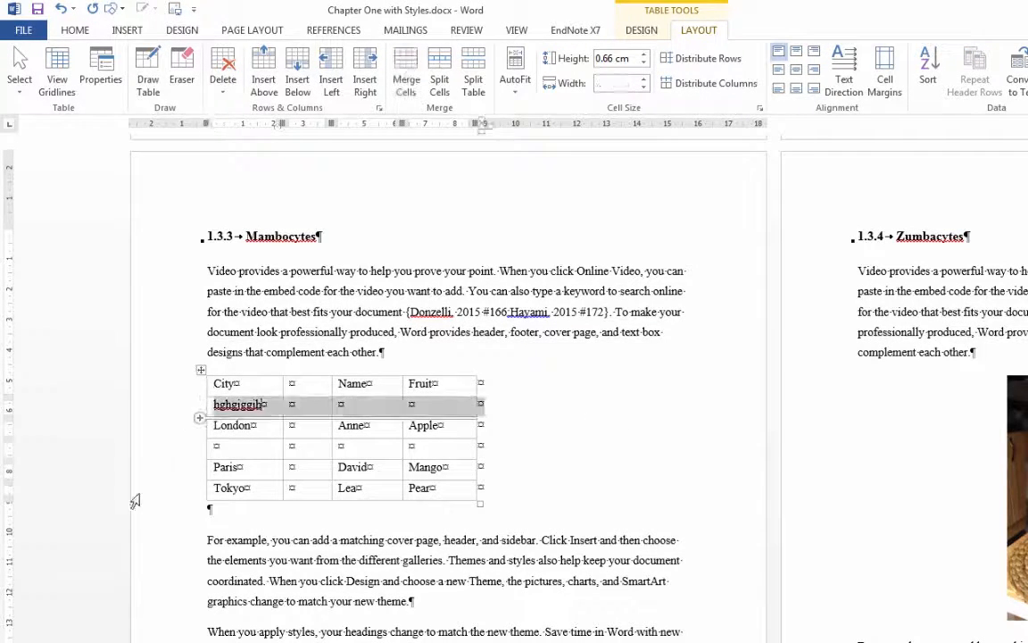
{"action": "key", "text": "Delete"}
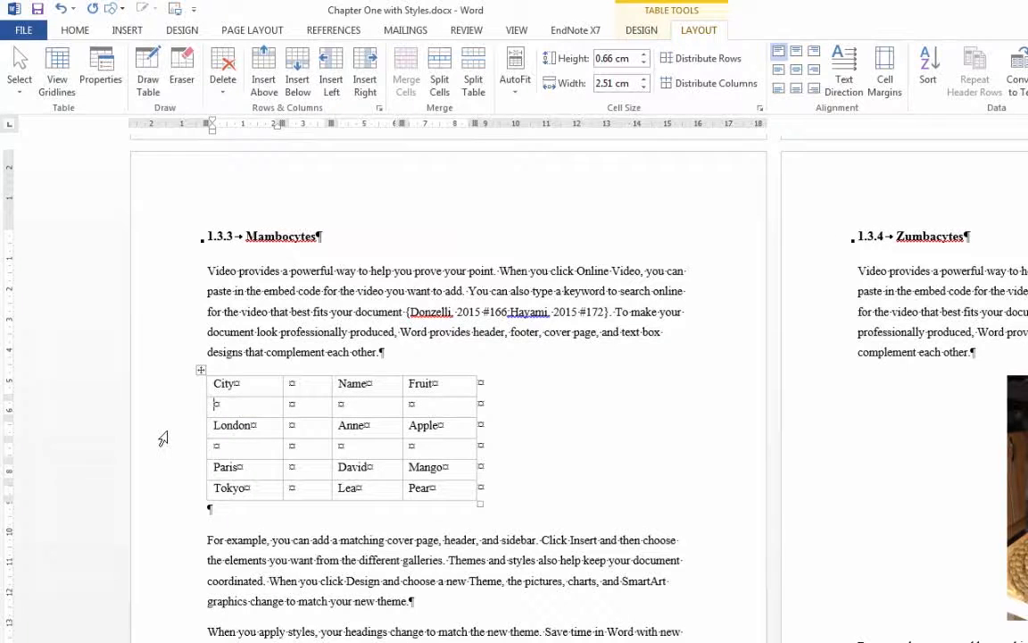
Delete the blank rows above and below London and the blank column between City and Name.
{"action": "left_click", "coordinate": [164, 415]}
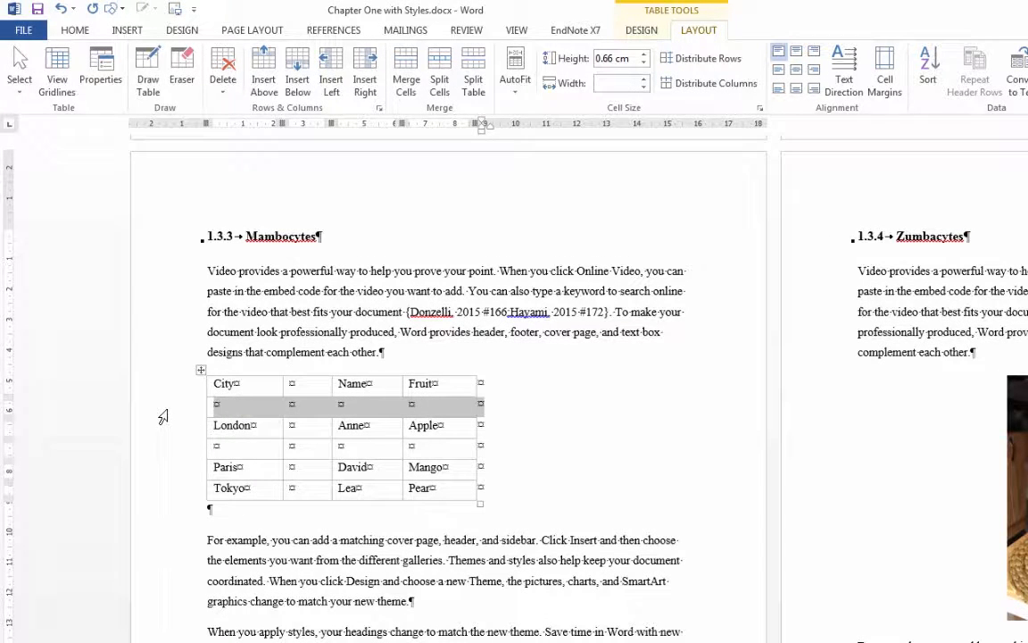
{"action": "key", "text": "BackSpace"}
{"action": "left_click", "coordinate": [165, 426]}
{"action": "key", "text": "BackSpace"}
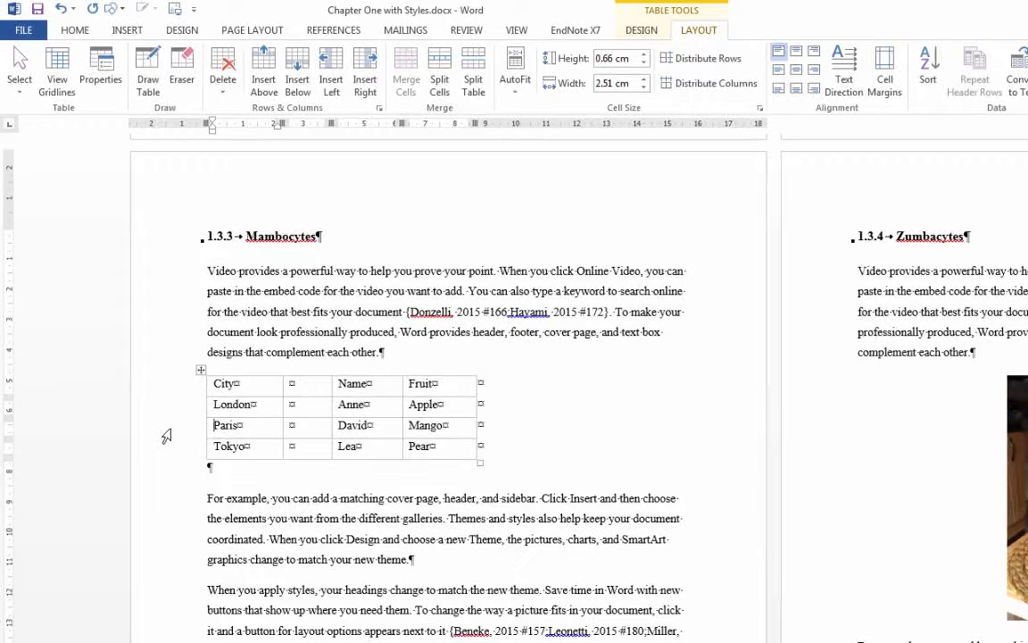
{"action": "left_click", "coordinate": [306, 371]}
{"action": "key", "text": "BackSpace"}
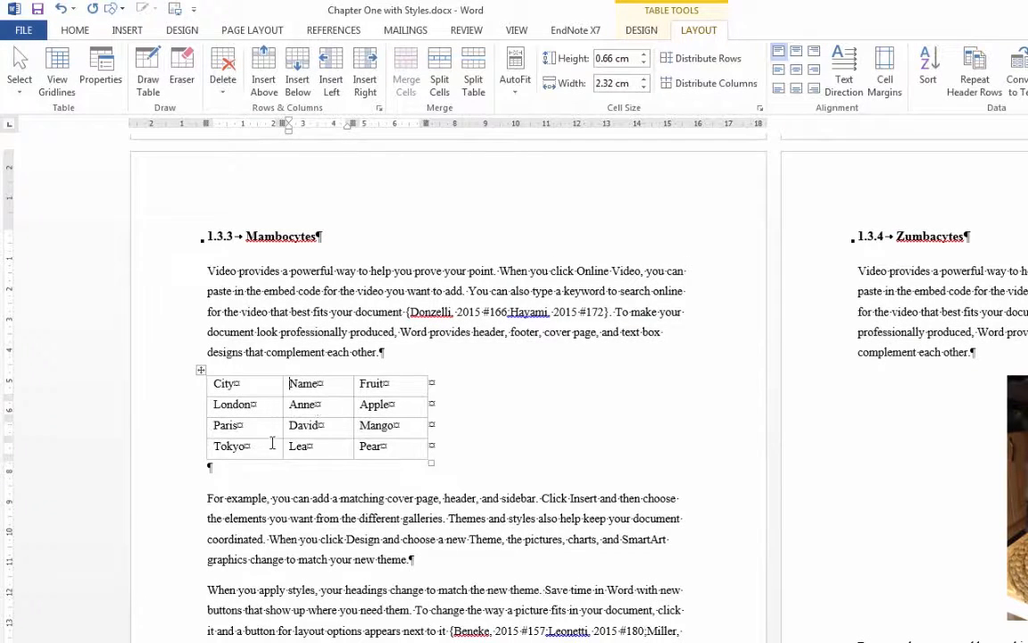
AutoFit the table to the window width, followed by an AutoFit to its contents.
{"action": "left_click", "coordinate": [523, 84]}
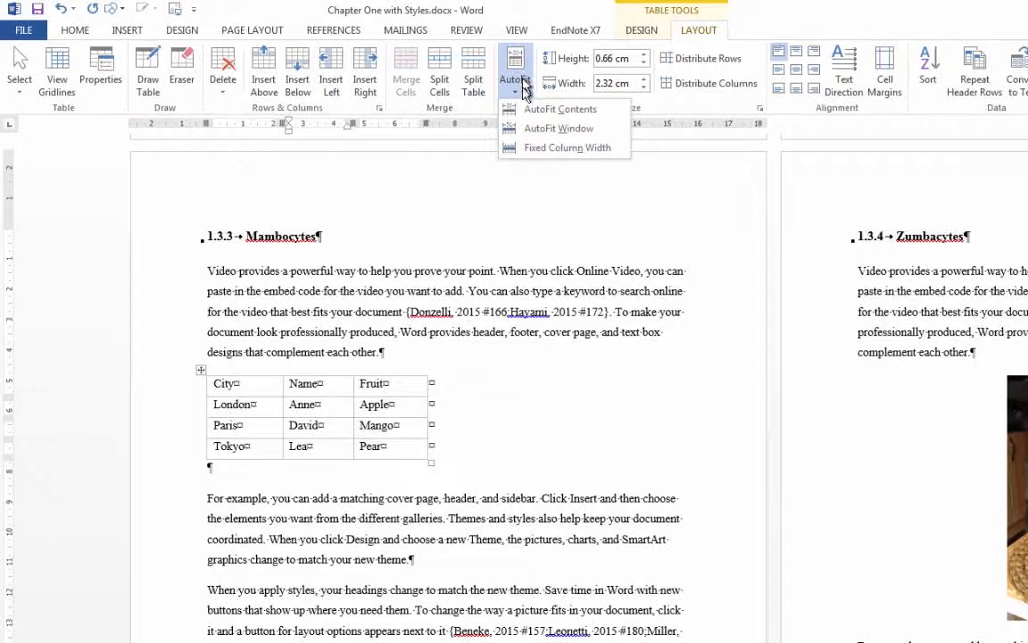
{"action": "left_click", "coordinate": [532, 130]}
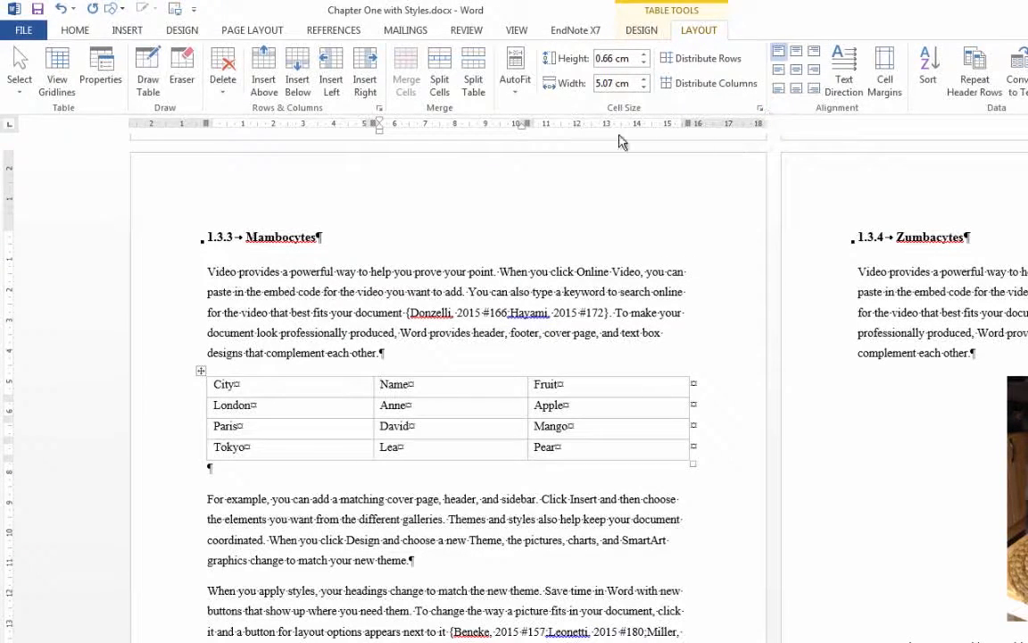
{"action": "left_click", "coordinate": [518, 82]}
{"action": "left_click", "coordinate": [554, 109]}
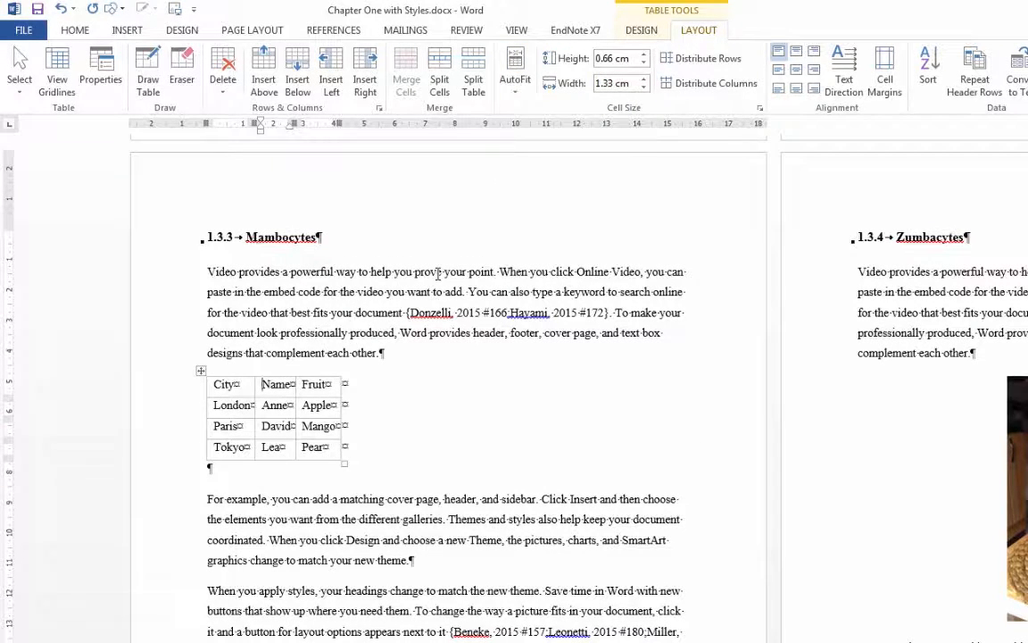
AutoFit the table to the window width and distribute its columns evenly.
{"action": "left_click", "coordinate": [516, 80]}
{"action": "left_click", "coordinate": [538, 134]}
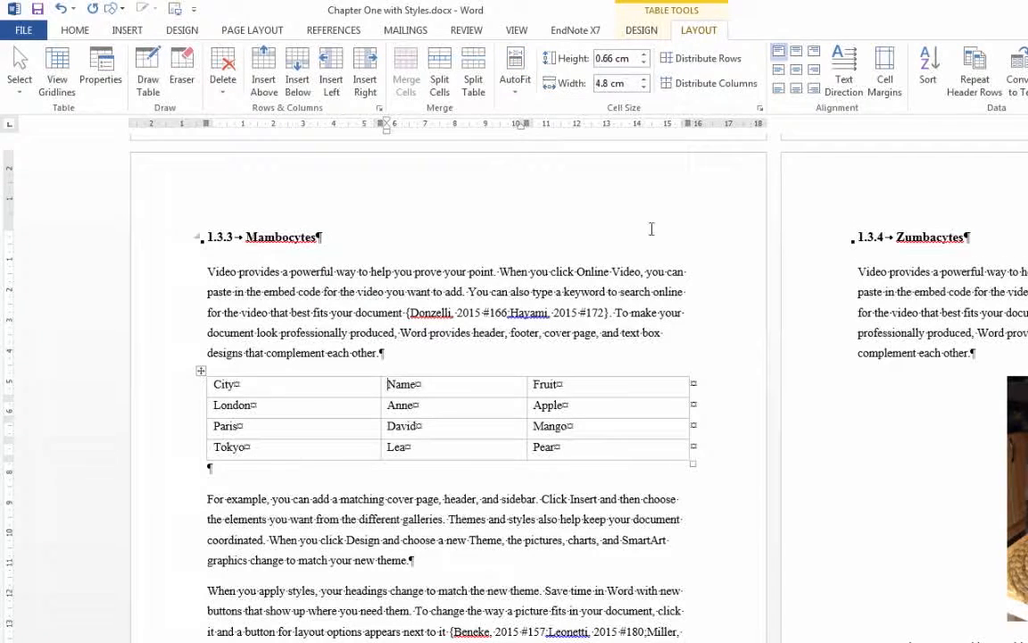
{"action": "left_click", "coordinate": [702, 86]}
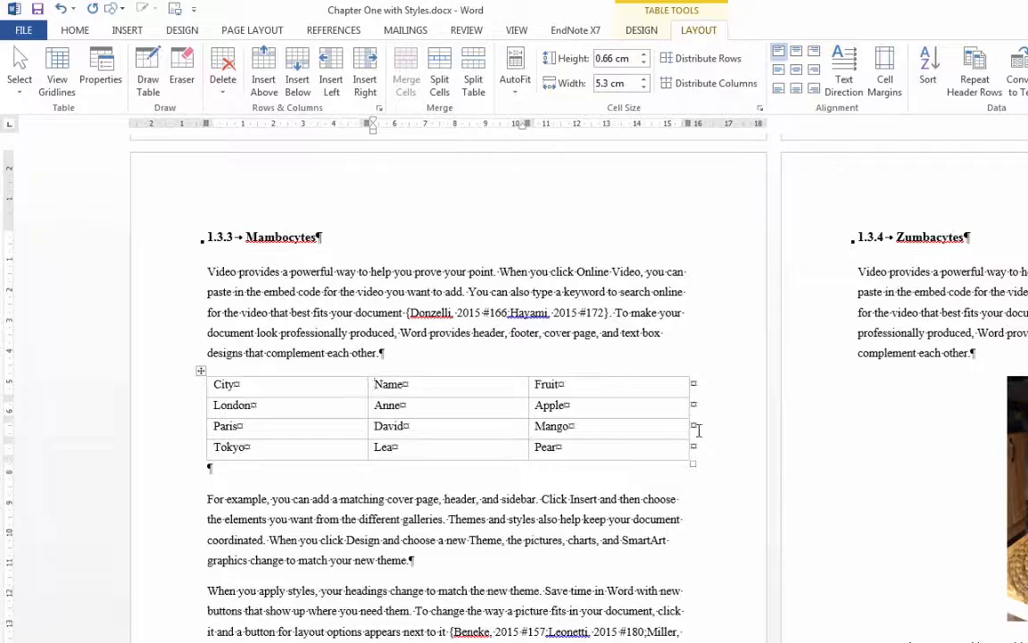
Add a row below Tokyo and enter "ewyruieryiuweyruiyriuwyruiwyruiryiuwruieyruiweryiu" in its first cell.
{"action": "left_click", "coordinate": [601, 448]}
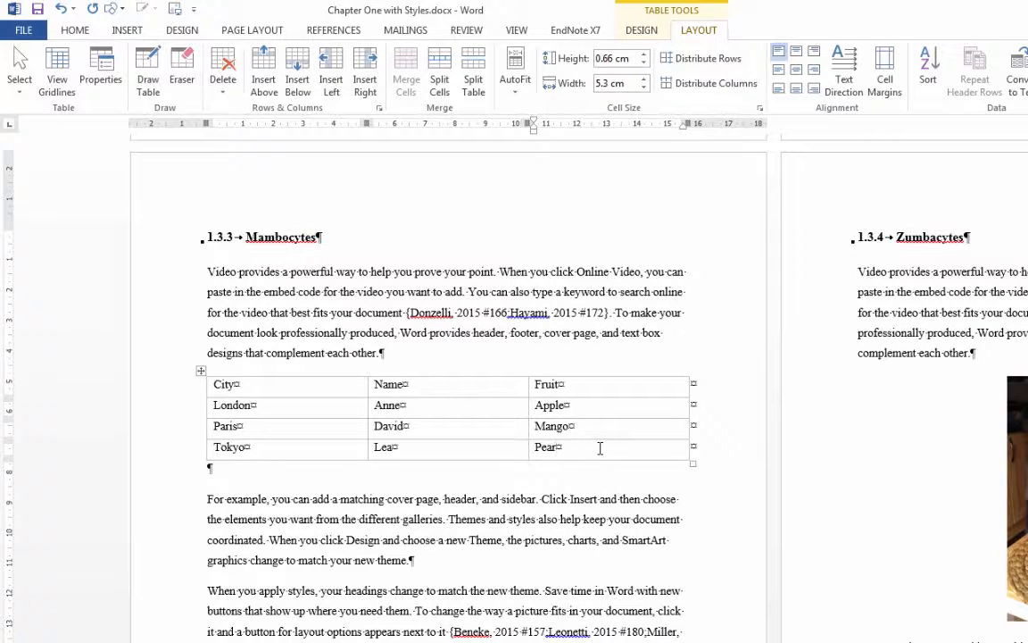
{"action": "key", "text": "Tab"}
{"action": "type", "text": "ewyruieryiuweyruiyriuwyruiwyruiryiuwruieyruiweryiu"}
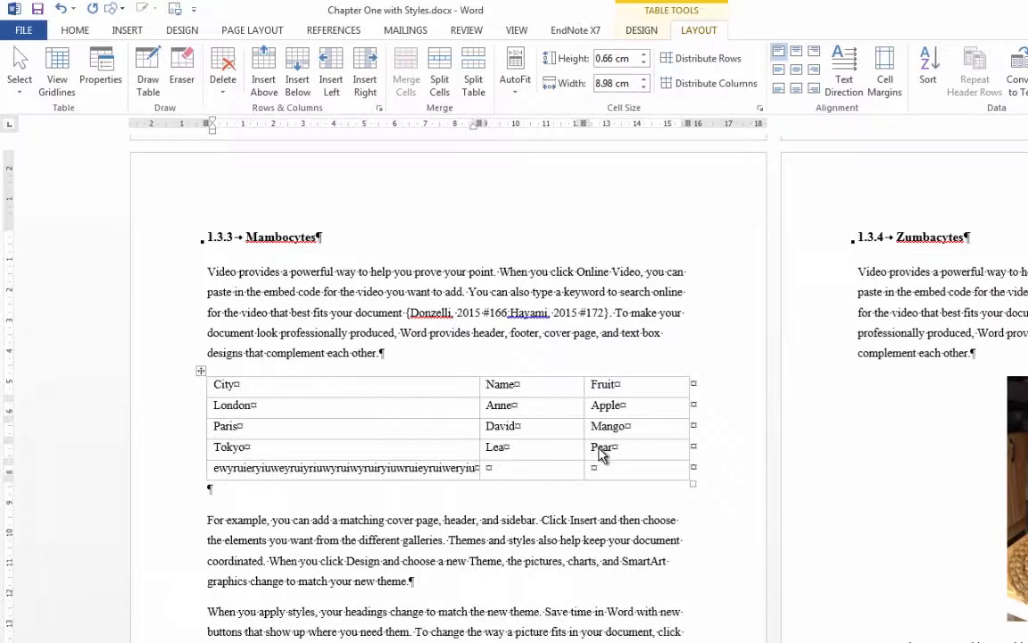
Shorten the long text in the last row's first cell to "ewyruieryiuwey".
{"action": "key", "text": "BackSpace"}
{"action": "key", "text": "BackSpace"}
{"action": "key", "text": "BackSpace"}
{"action": "key", "text": "BackSpace"}
{"action": "key", "text": "BackSpace"}
{"action": "key", "text": "BackSpace"}
{"action": "key", "text": "BackSpace"}
{"action": "key", "text": "BackSpace"}
{"action": "key", "text": "BackSpace"}
{"action": "key", "text": "BackSpace"}
{"action": "key", "text": "BackSpace"}
{"action": "key", "text": "BackSpace"}
{"action": "key", "text": "BackSpace"}
{"action": "key", "text": "BackSpace"}
{"action": "key", "text": "BackSpace"}
{"action": "key", "text": "BackSpace"}
{"action": "key", "text": "BackSpace"}
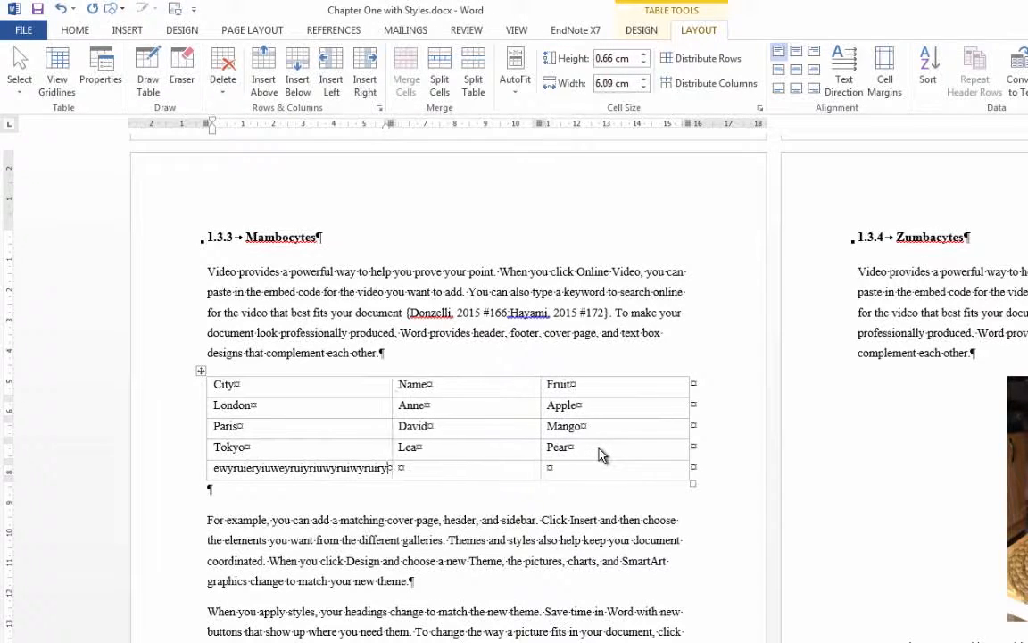
{"action": "key", "text": "BackSpace"}
{"action": "key", "text": "BackSpace"}
{"action": "key", "text": "BackSpace"}
{"action": "key", "text": "BackSpace"}
{"action": "key", "text": "BackSpace"}
{"action": "key", "text": "BackSpace"}
{"action": "key", "text": "BackSpace"}
{"action": "key", "text": "BackSpace"}
{"action": "key", "text": "BackSpace"}
{"action": "key", "text": "BackSpace"}
{"action": "key", "text": "BackSpace"}
{"action": "key", "text": "BackSpace"}
{"action": "key", "text": "BackSpace"}
{"action": "key", "text": "BackSpace"}
{"action": "key", "text": "BackSpace"}
{"action": "key", "text": "BackSpace"}
{"action": "key", "text": "BackSpace"}
{"action": "key", "text": "BackSpace"}
{"action": "key", "text": "BackSpace"}
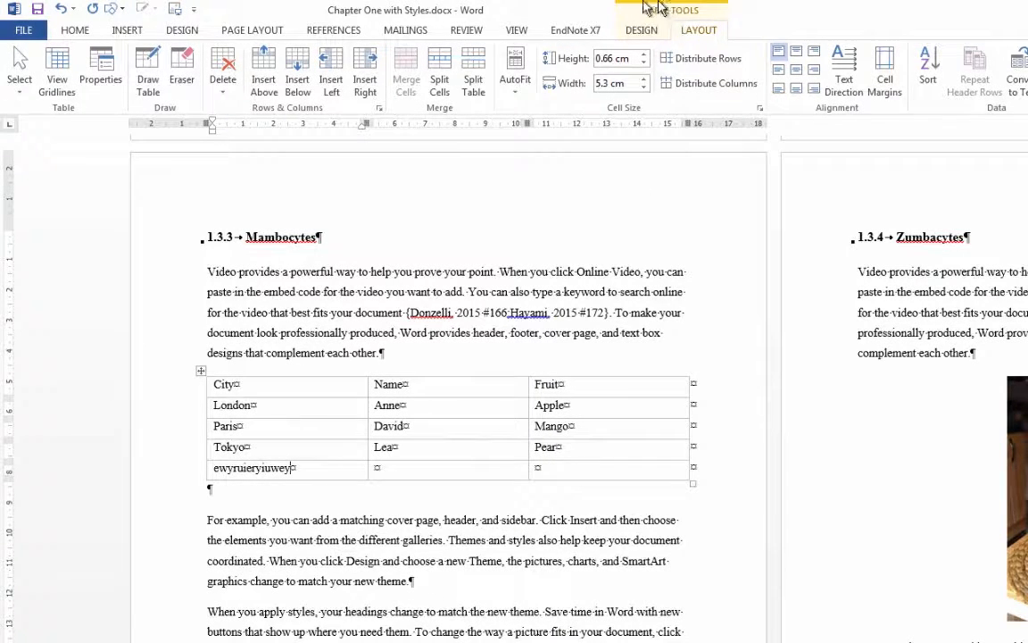
Fix the table's column widths and append "ewuwyruwieryuiryuiwryuwiryuiwryuiweryuiwryuiryueiwyrewiu" to the text in the last row's first cell.
{"action": "left_click", "coordinate": [515, 80]}
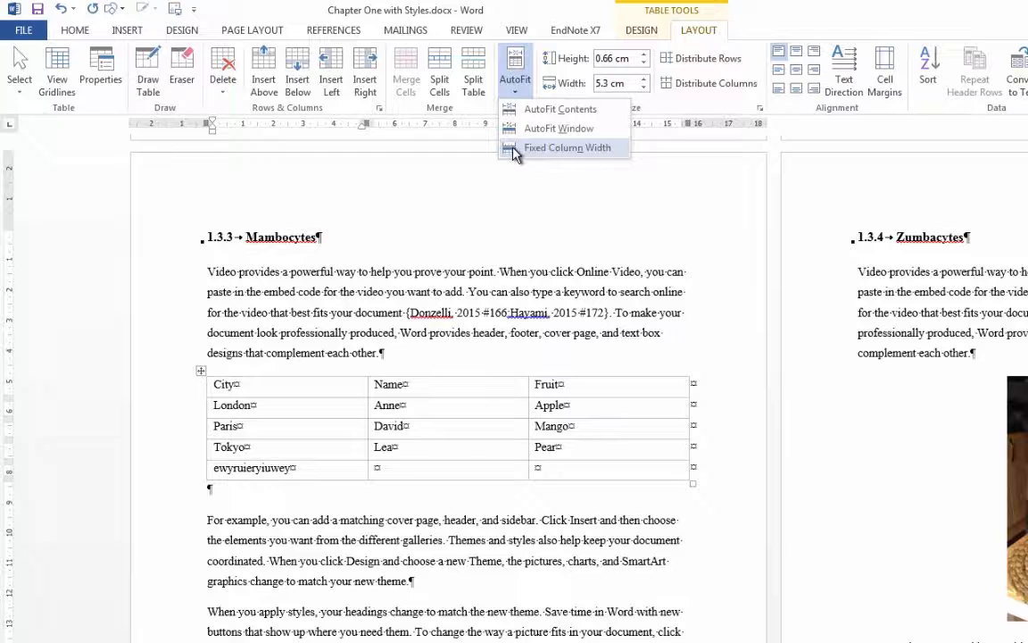
{"action": "left_click", "coordinate": [514, 150]}
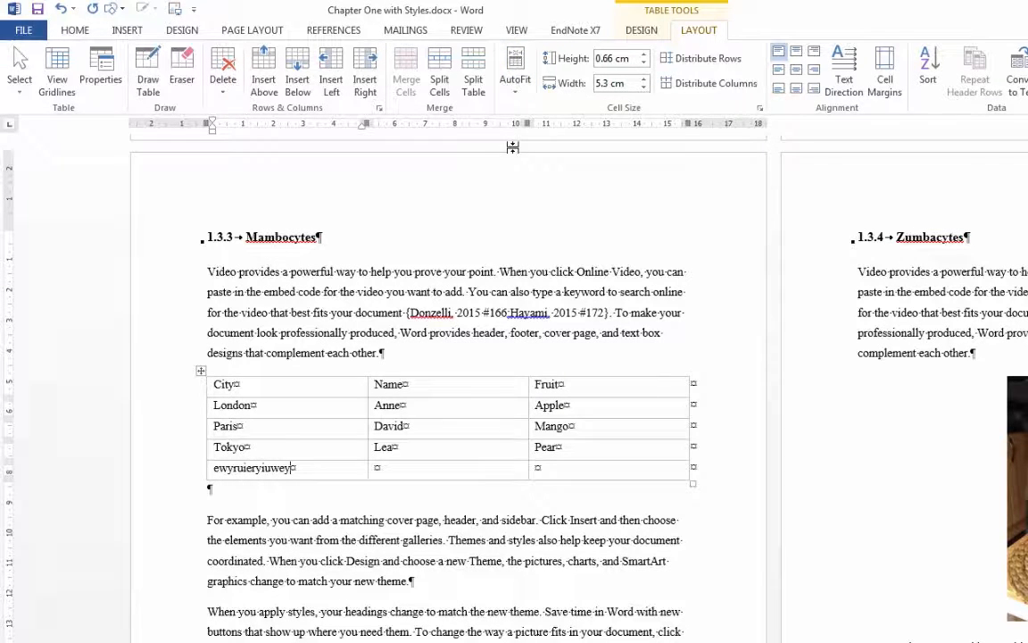
{"action": "type", "text": "ewuwyruwieryuiryuiwryuwiry"}
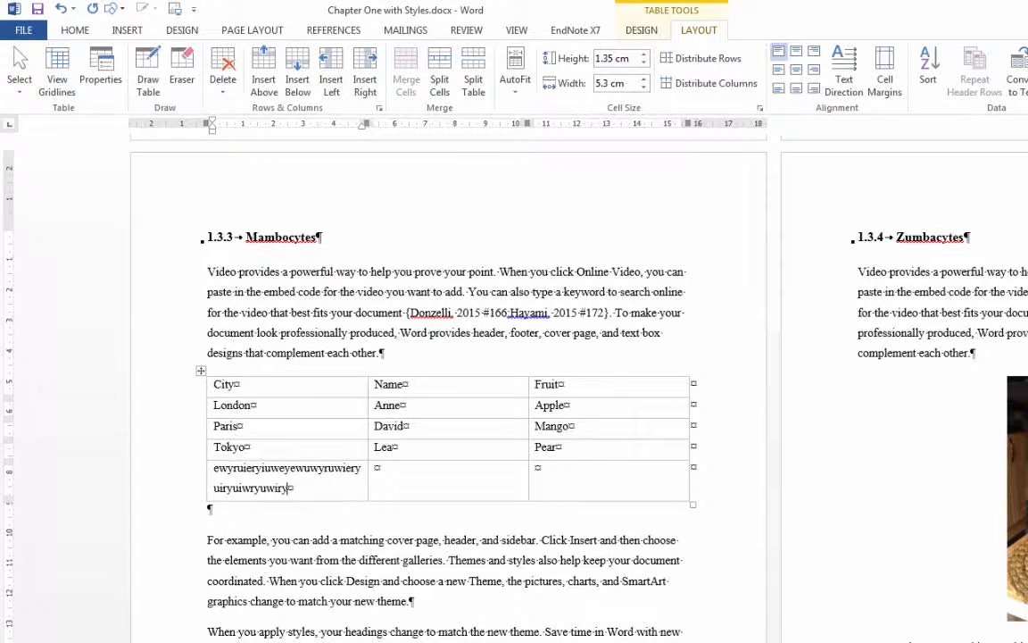
{"action": "type", "text": "uiwryuiweryuiwryuiryueiwyrewiu"}
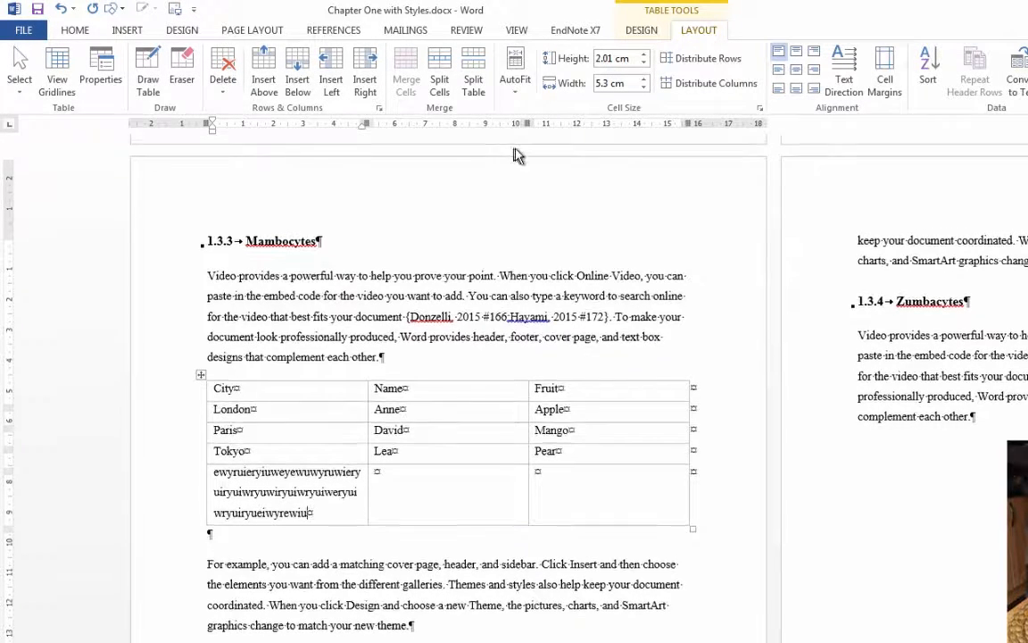
Narrow the table's columns by hand, making the City column about 4.74 cm wide and pulling in the Name and Fruit columns' outer borders.
{"action": "scroll", "coordinate": [514, 156], "scroll_direction": "up", "scroll_amount": 1}
{"action": "left_click_drag", "start_coordinate": [366, 439], "coordinate": [352, 438]}
{"action": "left_click_drag", "start_coordinate": [519, 453], "coordinate": [459, 446]}
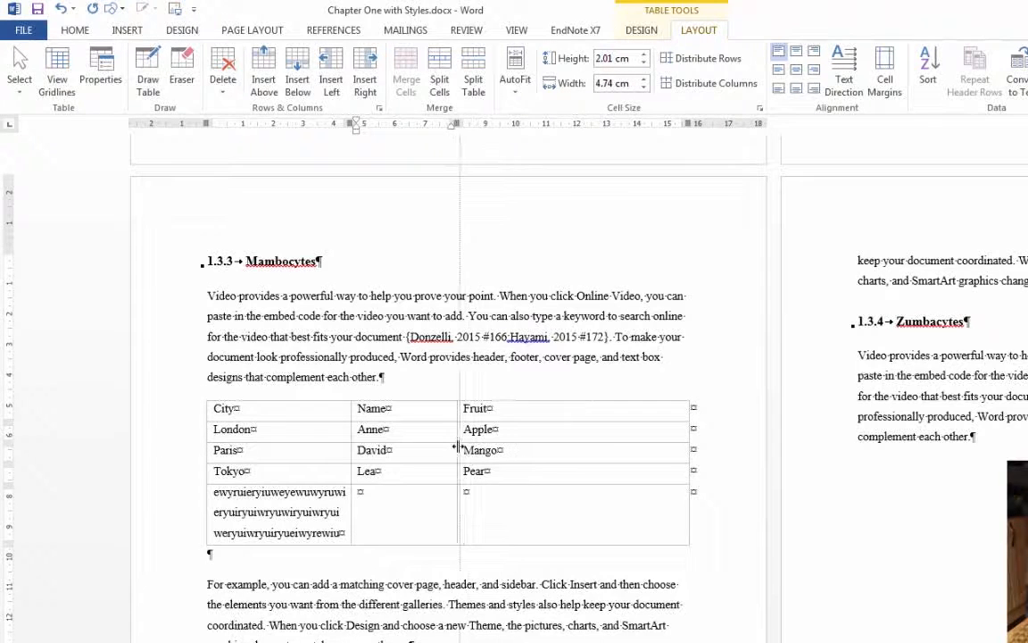
{"action": "left_click_drag", "start_coordinate": [689, 473], "coordinate": [552, 459]}
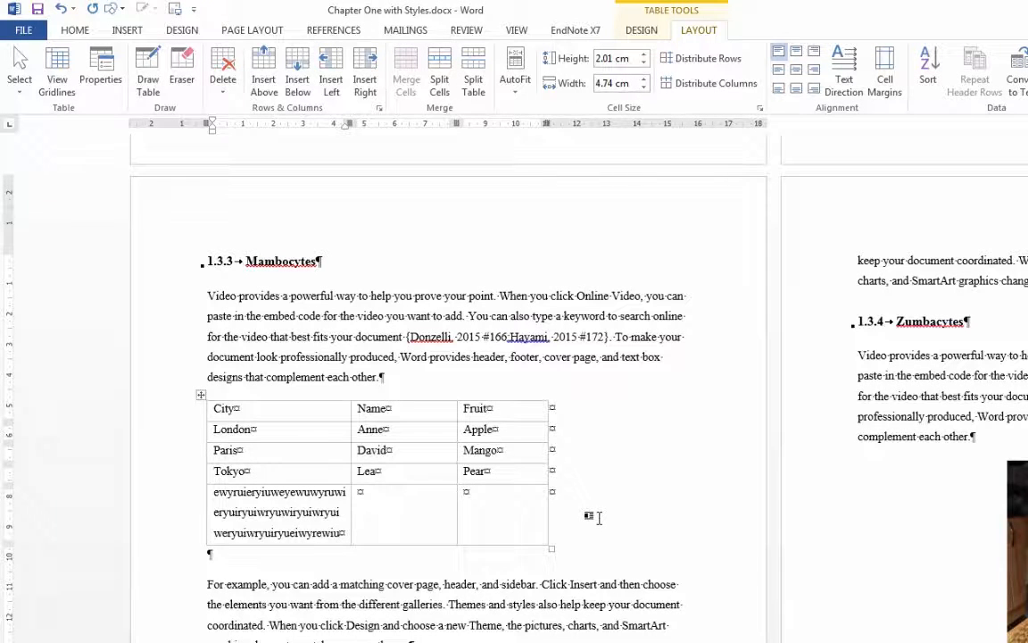
Delete the long-text row below Tokyo and distribute the remaining table's columns evenly.
{"action": "key", "text": "BackSpace"}
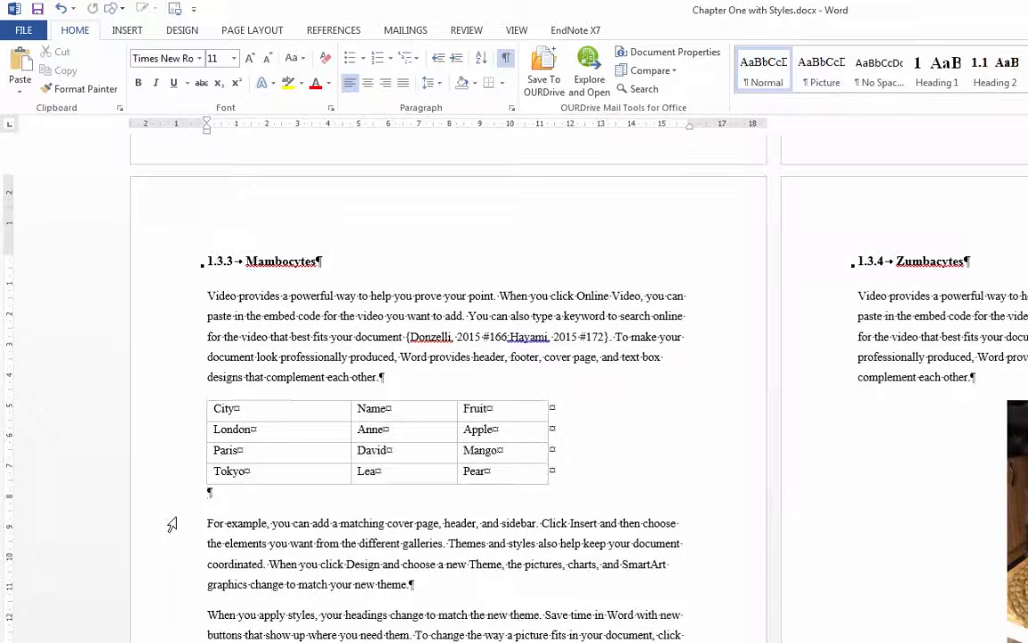
{"action": "left_click", "coordinate": [278, 448]}
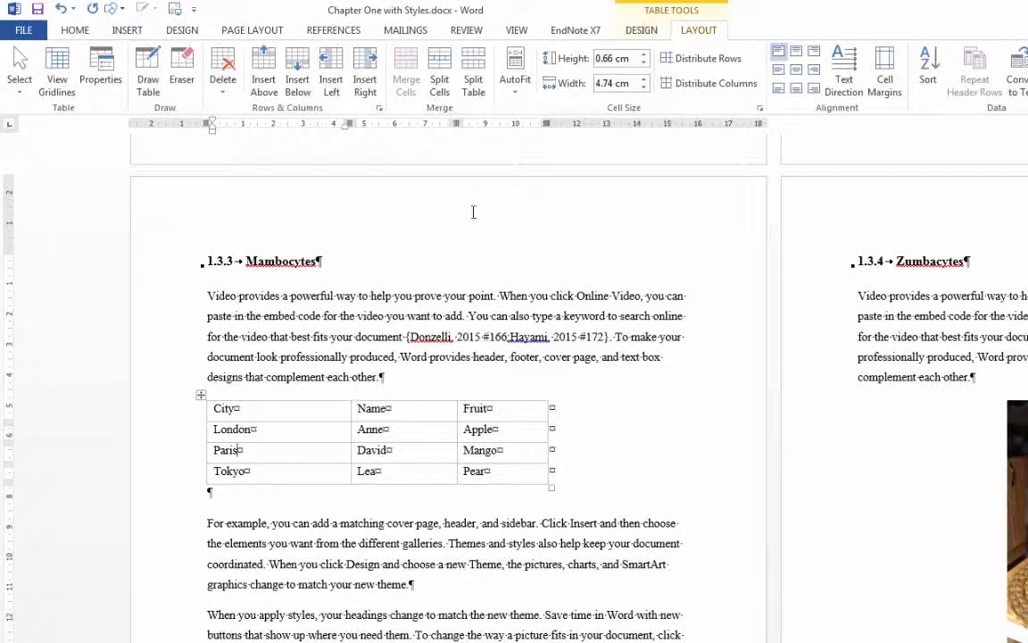
{"action": "left_click", "coordinate": [705, 85]}
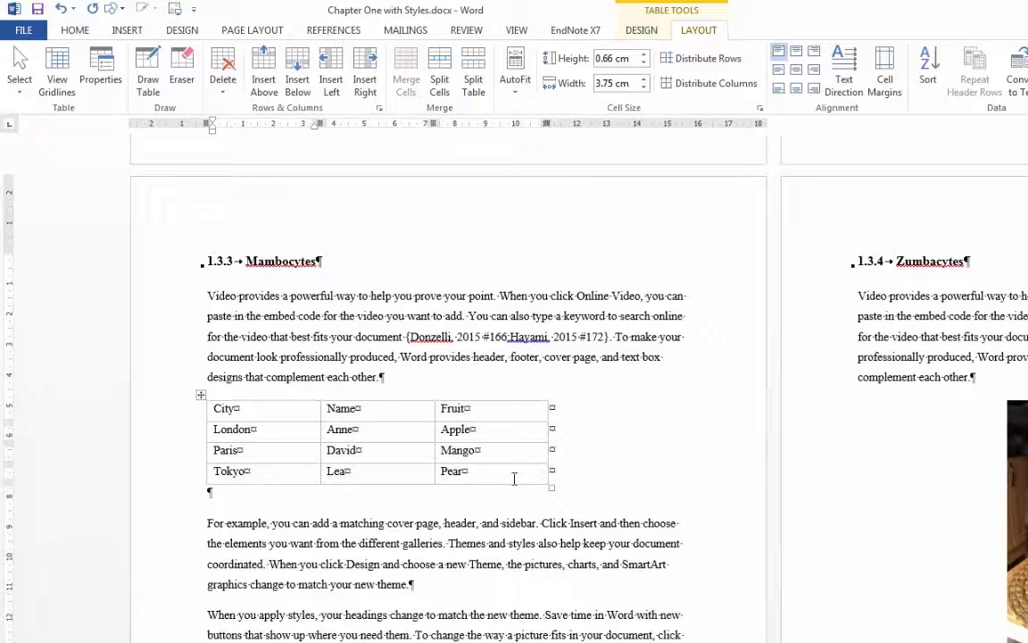
Centre the whole table between the margins using paragraph alignment, and revert it to the left.
{"action": "left_click", "coordinate": [200, 394]}
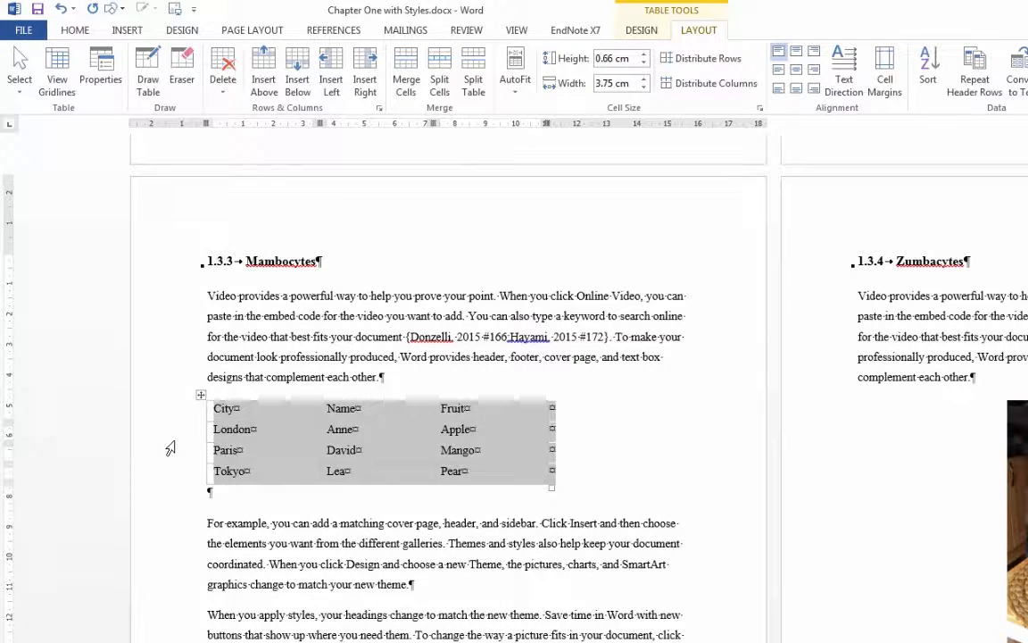
{"action": "left_click", "coordinate": [77, 30]}
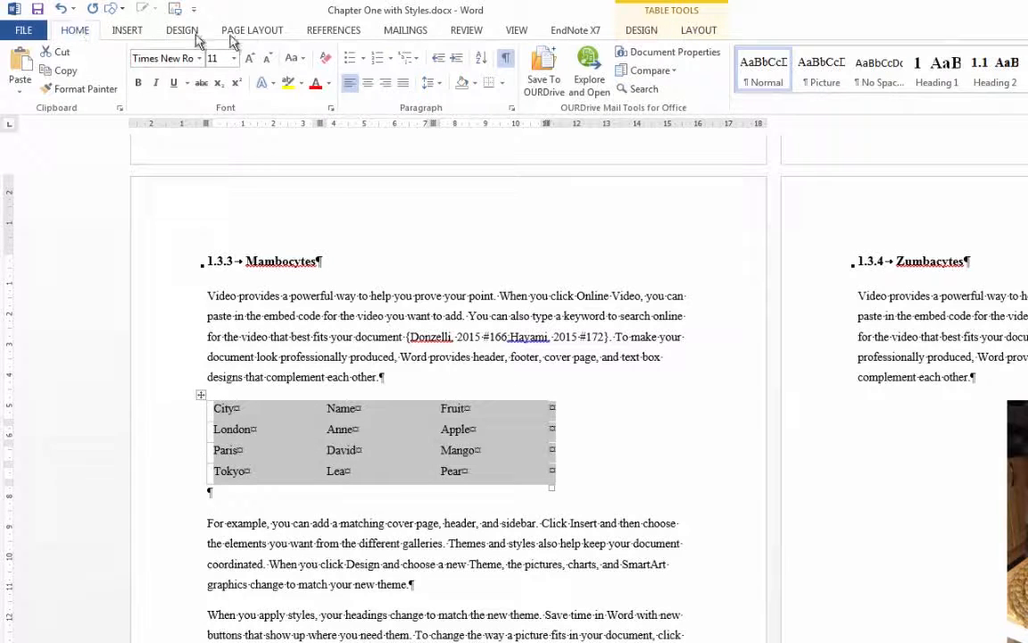
{"action": "left_click", "coordinate": [367, 83]}
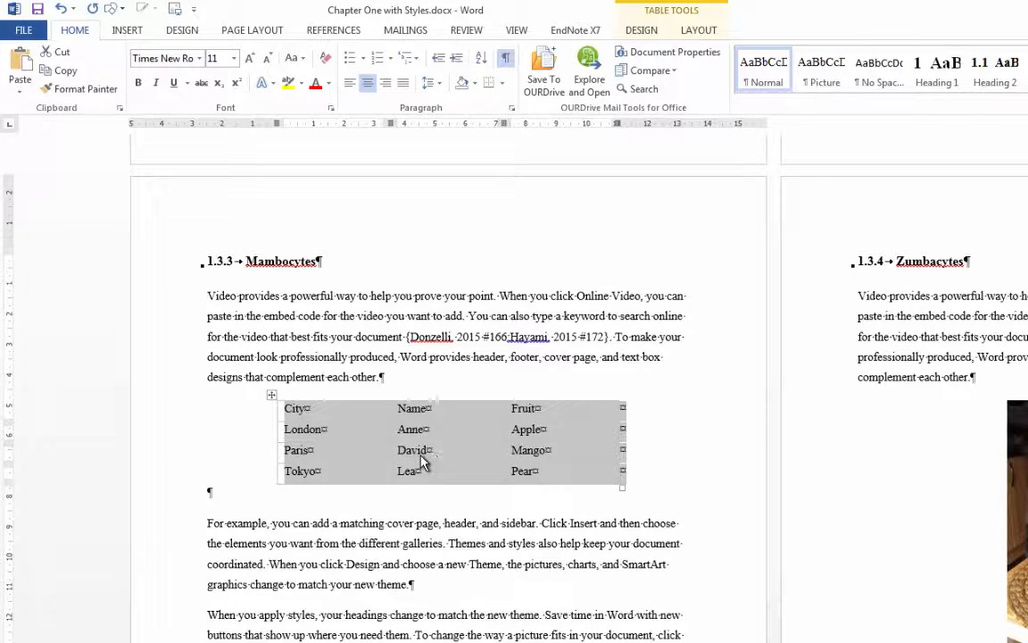
{"action": "key", "text": "ctrl+l"}
Set the table's alignment to Center in the Table Properties, with text wrapping left at None.
{"action": "left_click", "coordinate": [469, 409]}
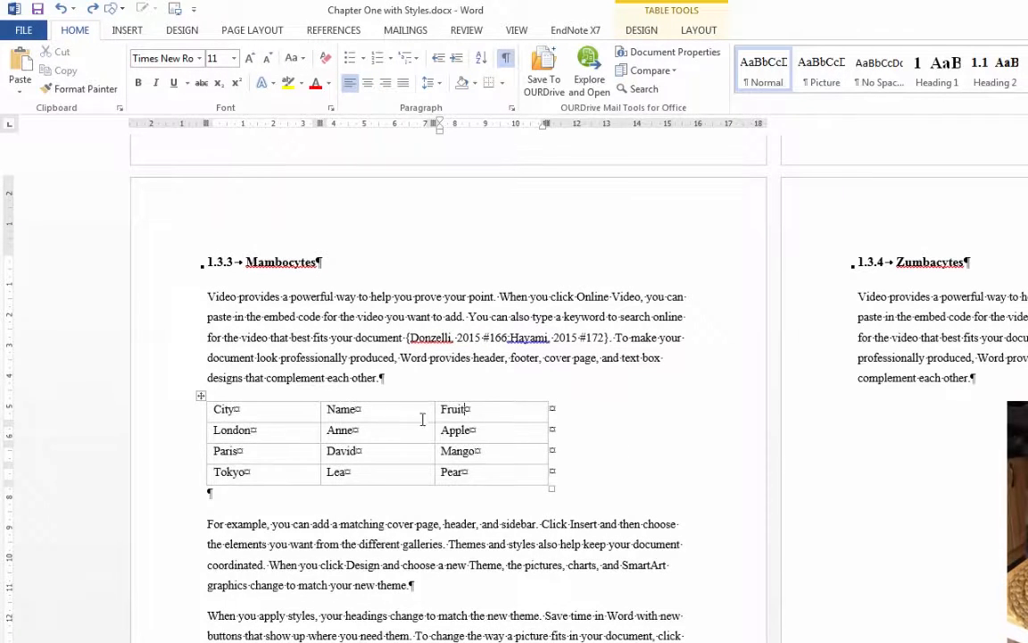
{"action": "left_click", "coordinate": [709, 32]}
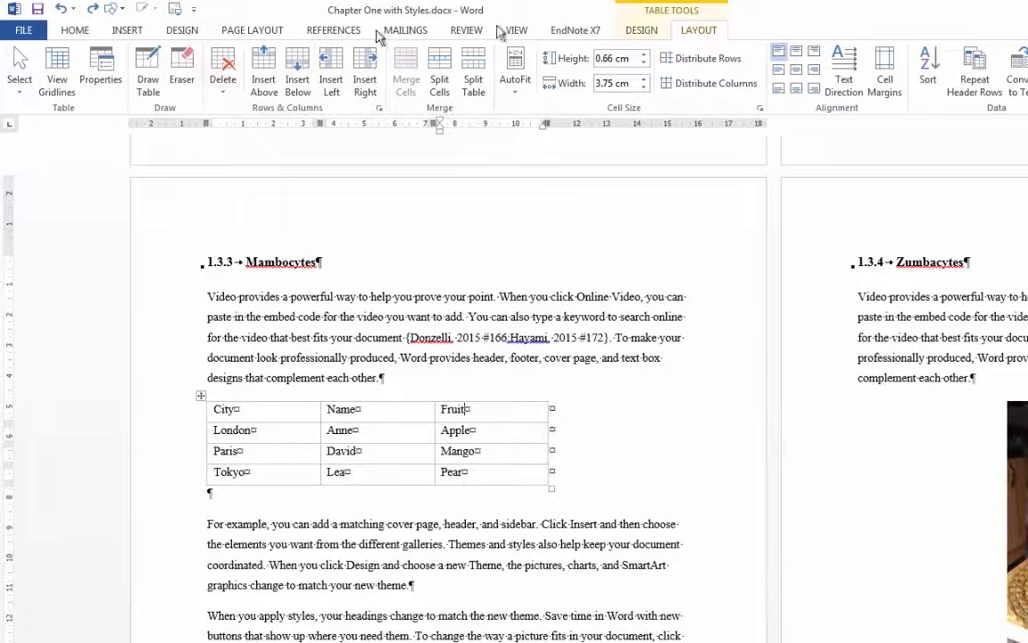
{"action": "left_click", "coordinate": [107, 72]}
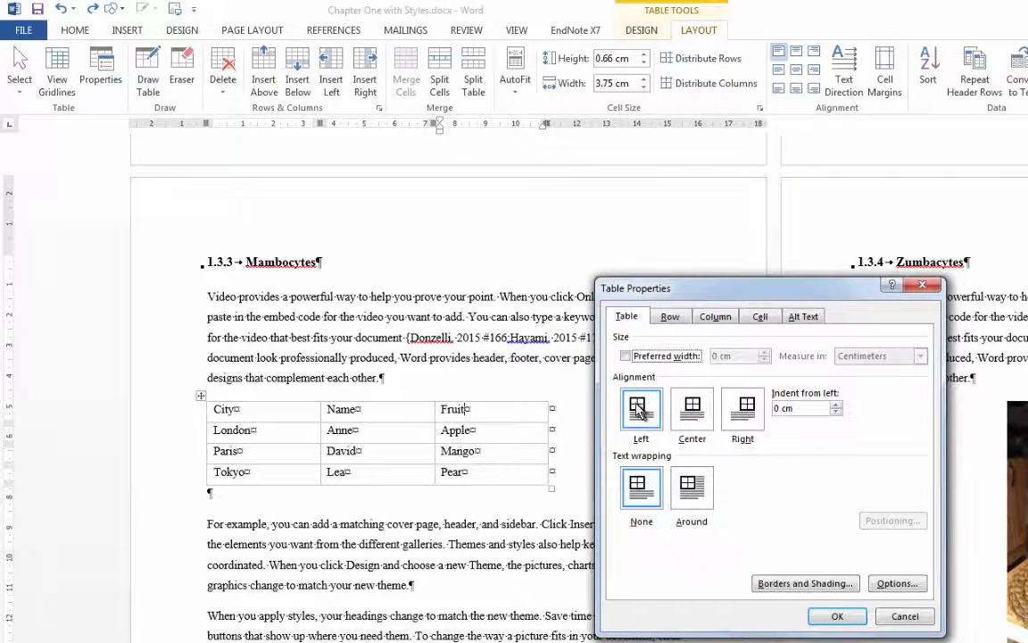
{"action": "left_click", "coordinate": [693, 410]}
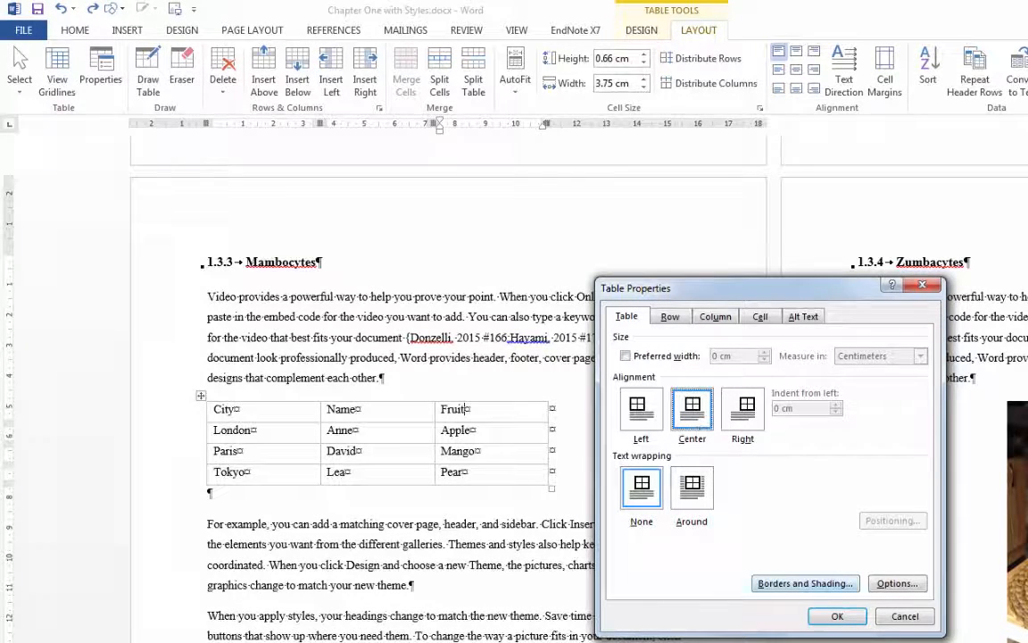
{"action": "left_click", "coordinate": [838, 616]}
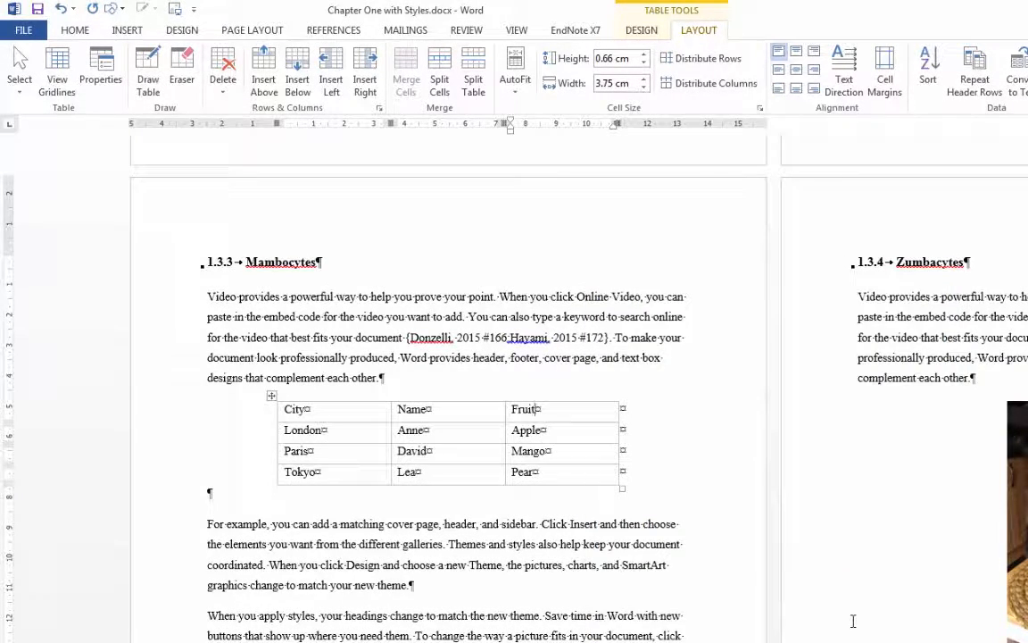